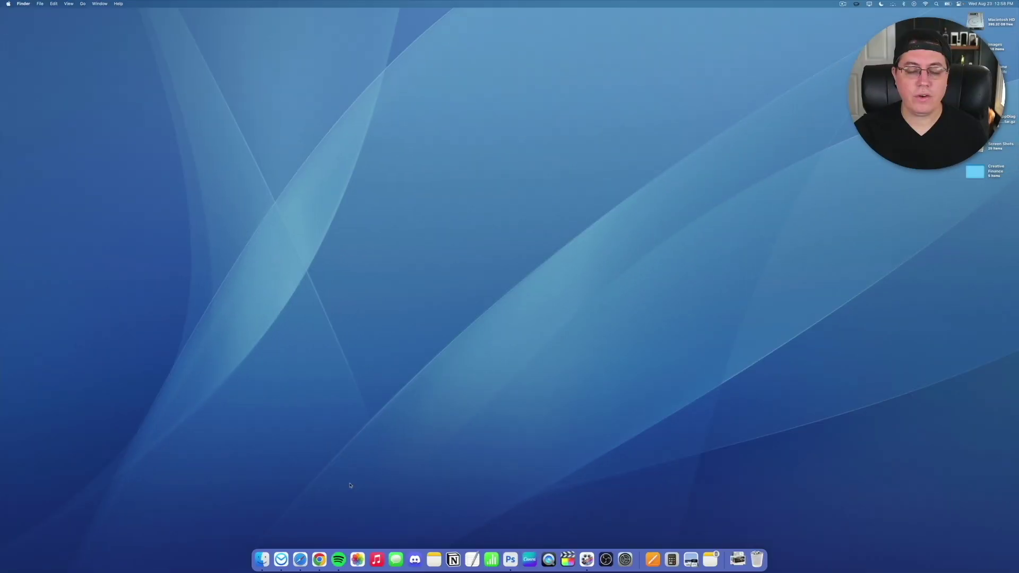
Log in to Restream using the login saved in Safari's autofill.
{"action": "left_click", "coordinate": [300, 559]}
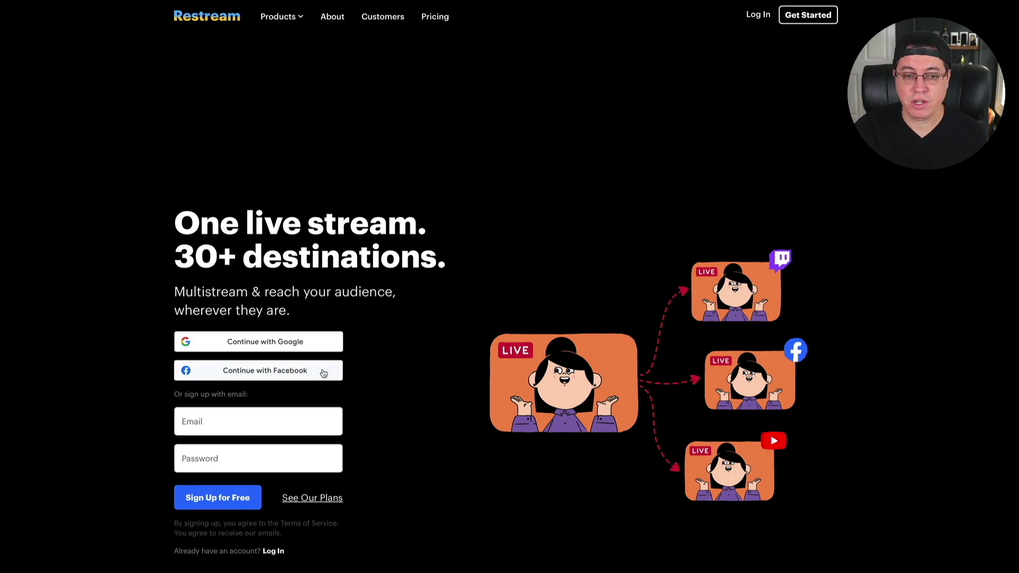
{"action": "left_click", "coordinate": [277, 555]}
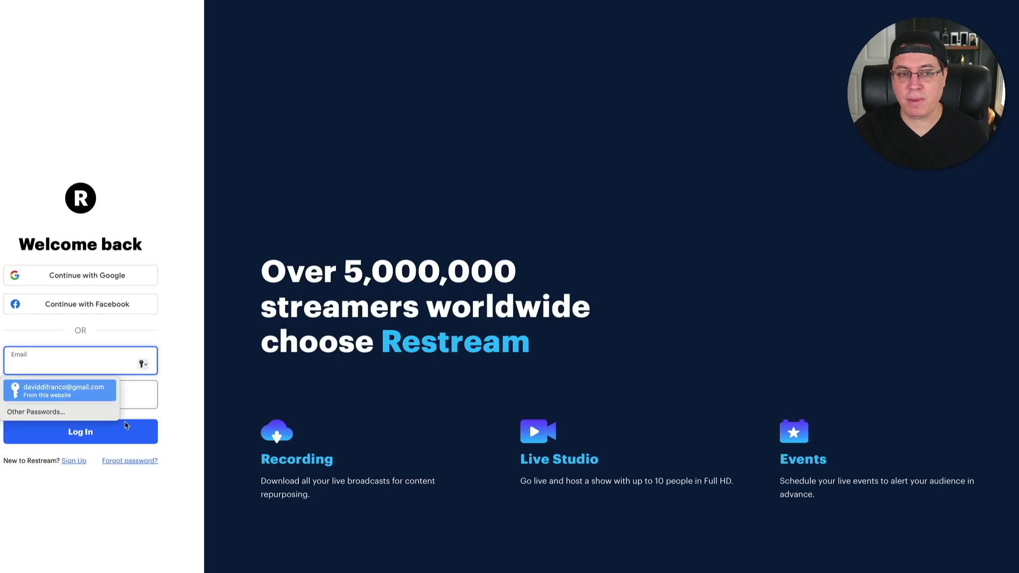
{"action": "left_click", "coordinate": [89, 391]}
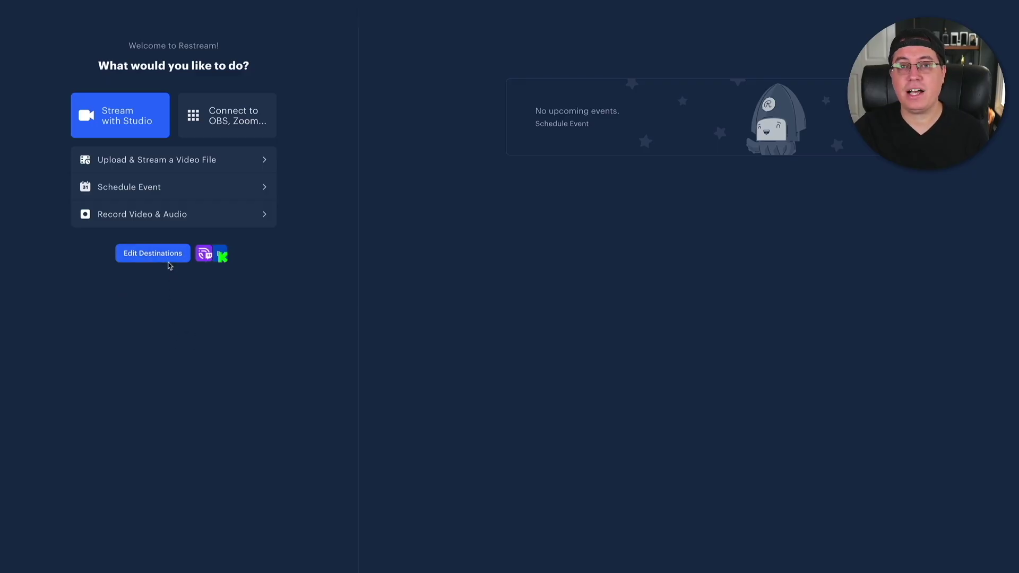
From Edit Destinations, open the Add Destination platform list with Kick, Twitch and YouTube.
{"action": "left_click", "coordinate": [167, 260]}
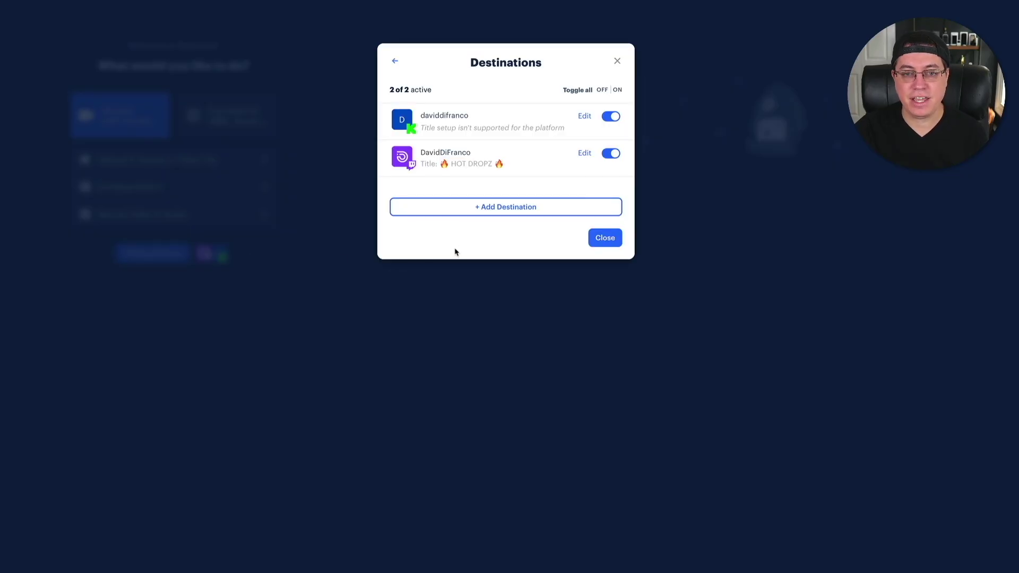
{"action": "left_click", "coordinate": [469, 209]}
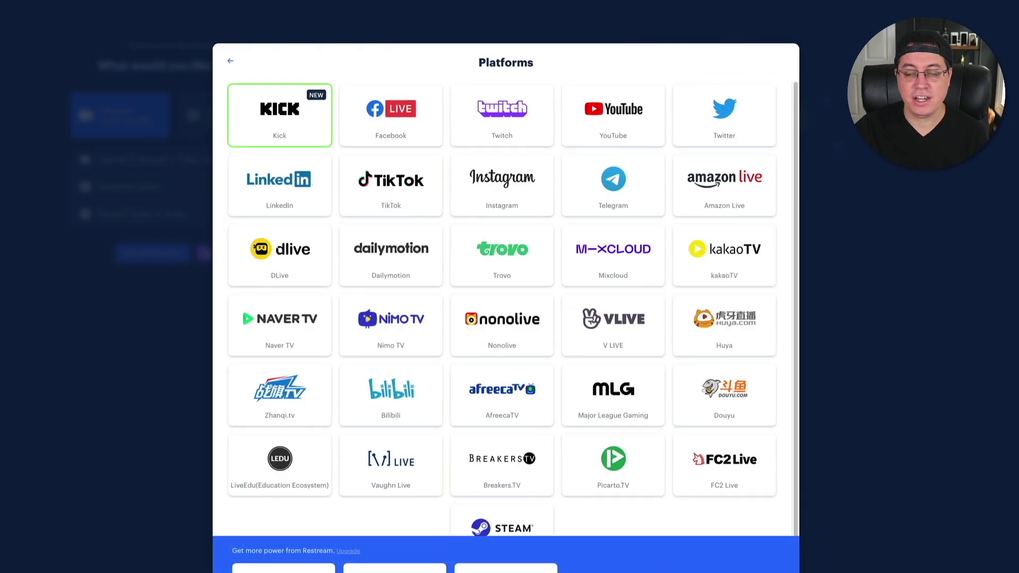
{"action": "scroll", "coordinate": [706, 506], "scroll_direction": "down", "scroll_amount": 2}
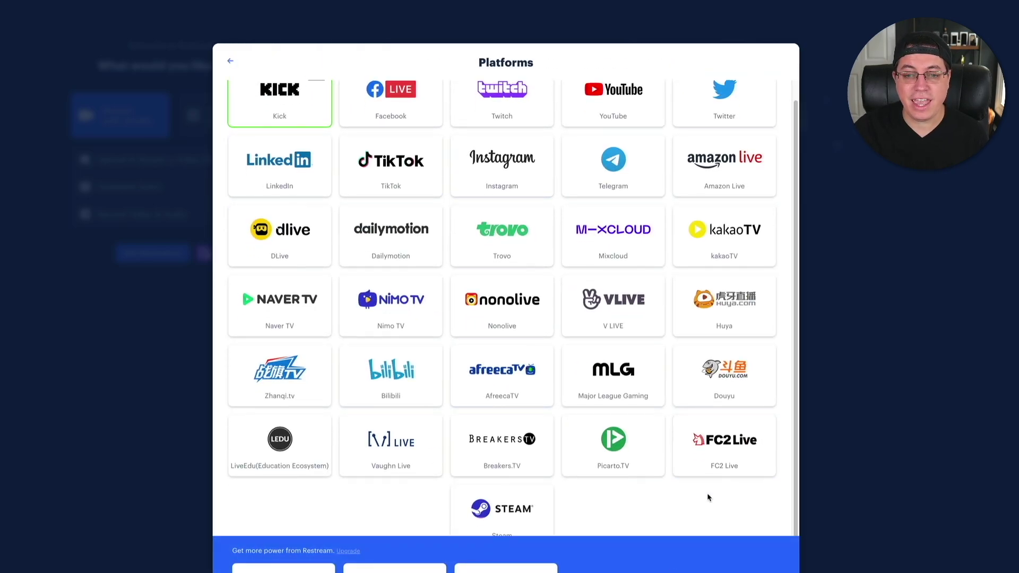
{"action": "scroll", "coordinate": [698, 505], "scroll_direction": "up", "scroll_amount": 1}
{"action": "scroll", "coordinate": [697, 511], "scroll_direction": "up", "scroll_amount": 1}
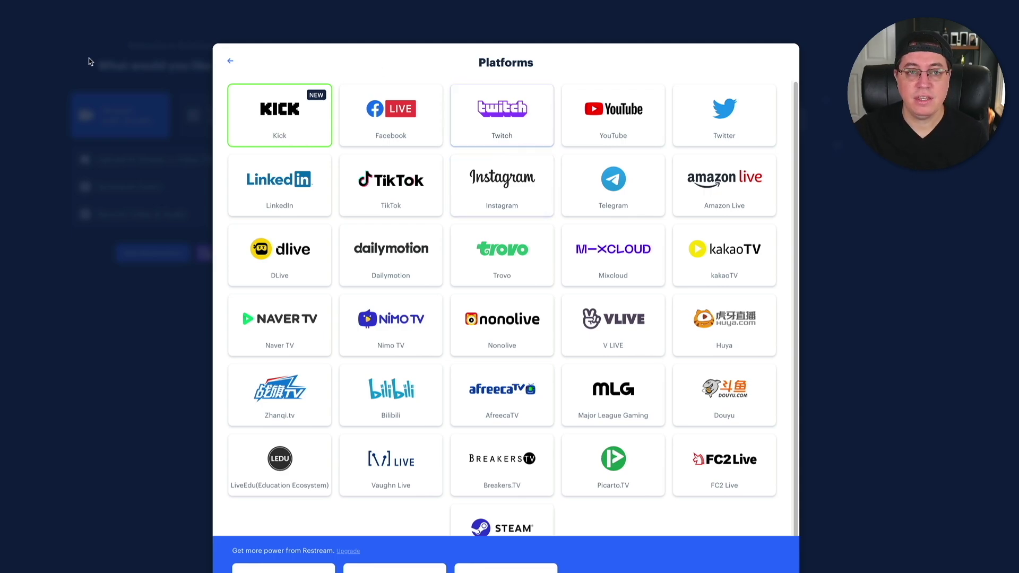
Back out of Platforms and close Destinations, keeping Kick and Twitch active.
{"action": "left_click", "coordinate": [230, 61]}
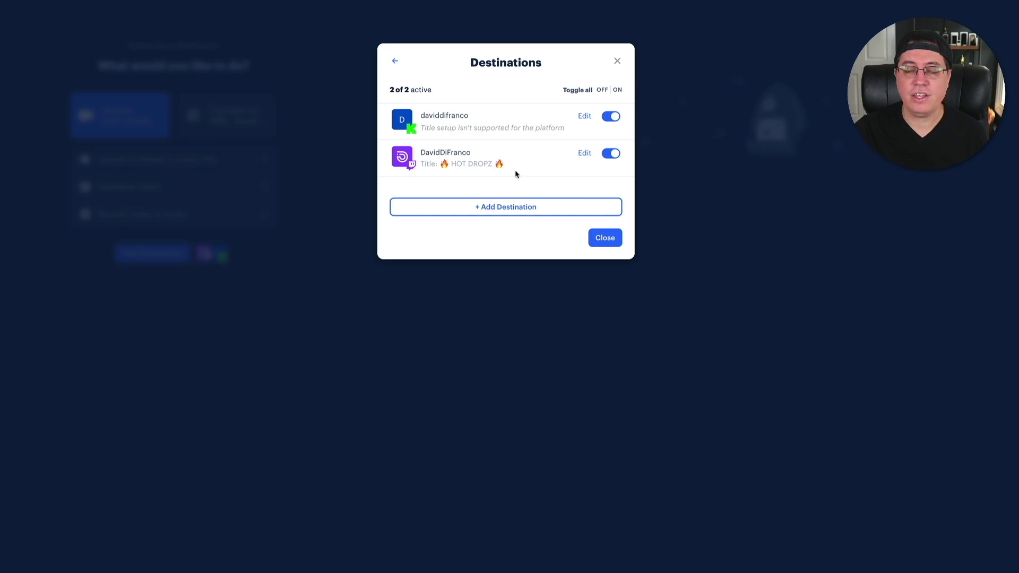
{"action": "left_click", "coordinate": [610, 236]}
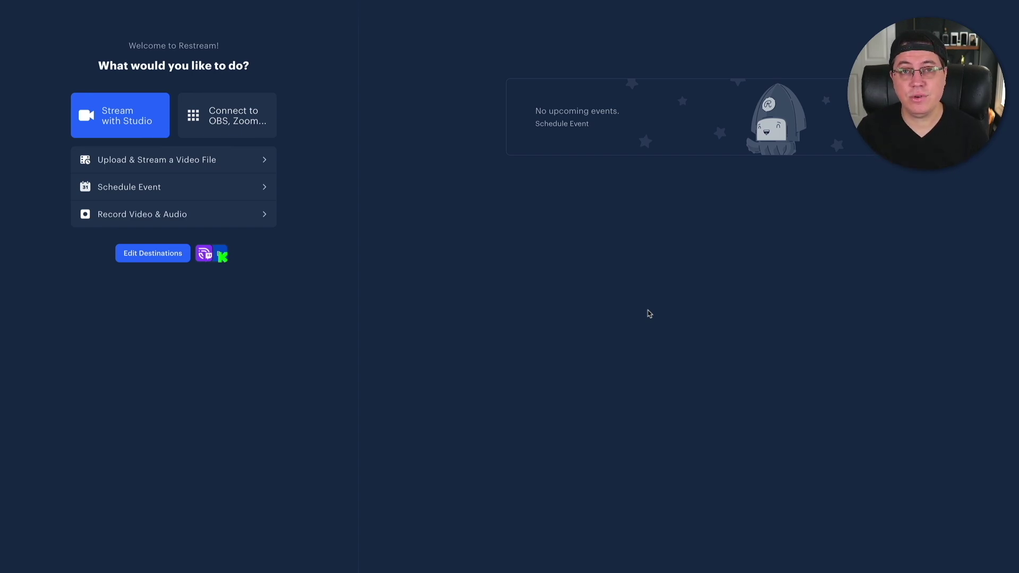
Launch Stream with Studio, allow camera and microphone access, and enter the studio.
{"action": "left_click", "coordinate": [108, 131]}
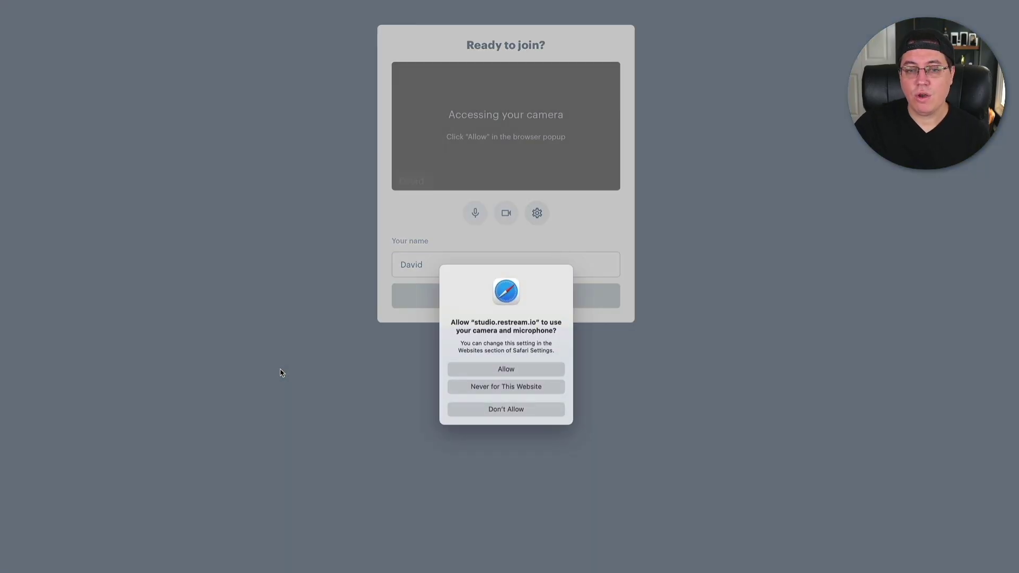
{"action": "left_click", "coordinate": [532, 370]}
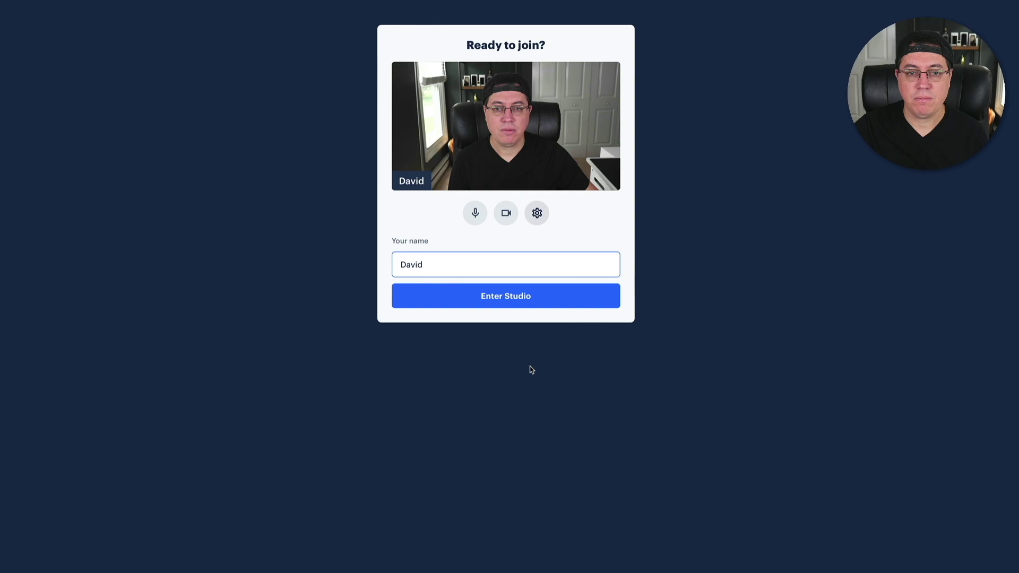
{"action": "left_click", "coordinate": [498, 303]}
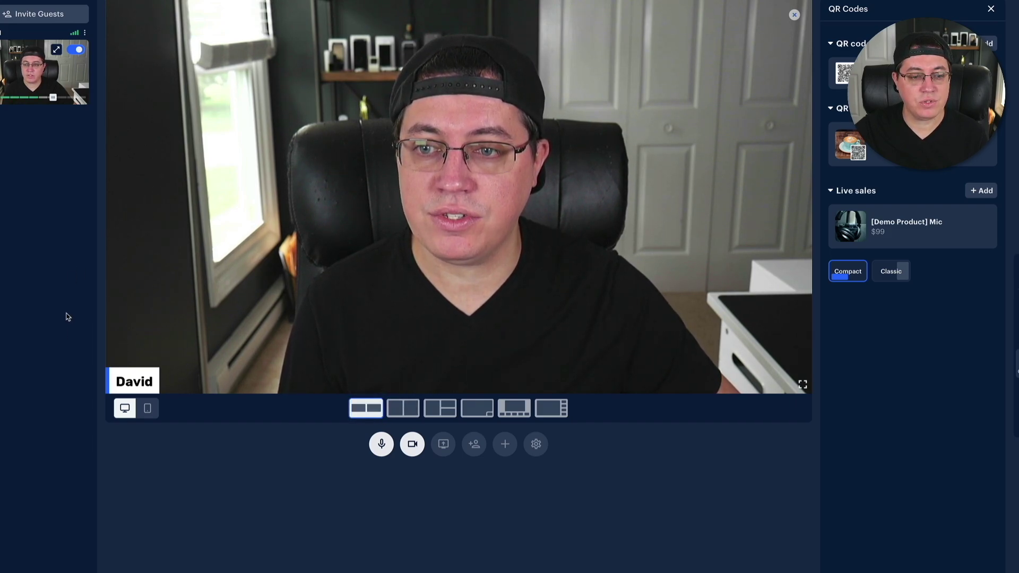
Share the entire Mac screen and put it on stage with the webcam inset.
{"action": "left_click", "coordinate": [443, 445]}
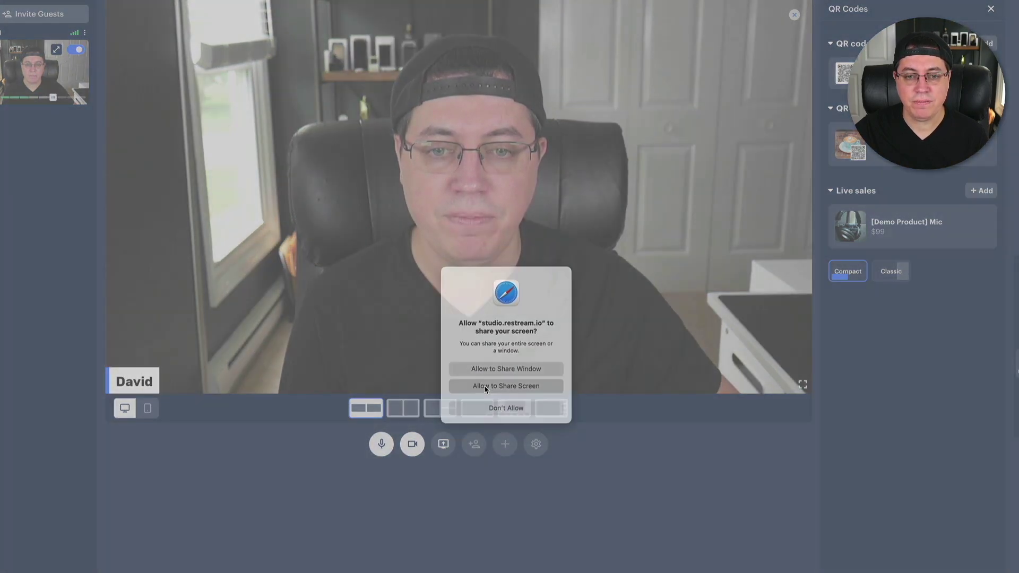
{"action": "left_click", "coordinate": [485, 387]}
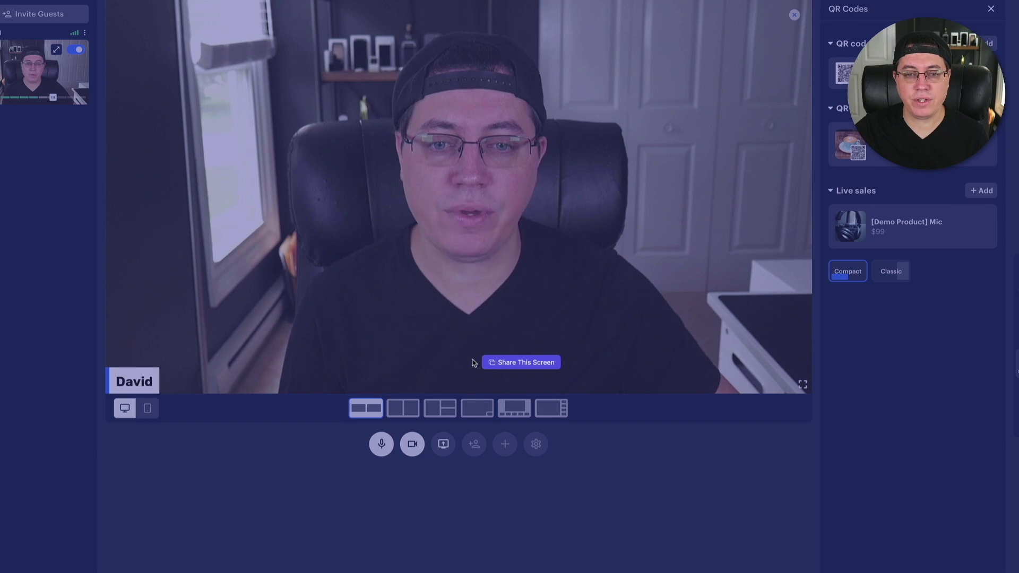
{"action": "left_click", "coordinate": [484, 362]}
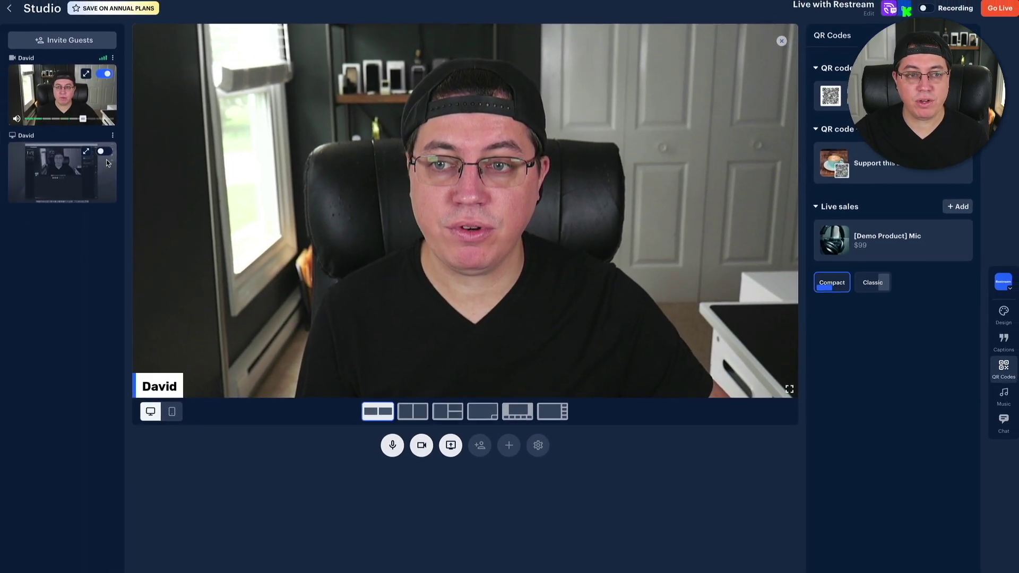
{"action": "left_click", "coordinate": [106, 159]}
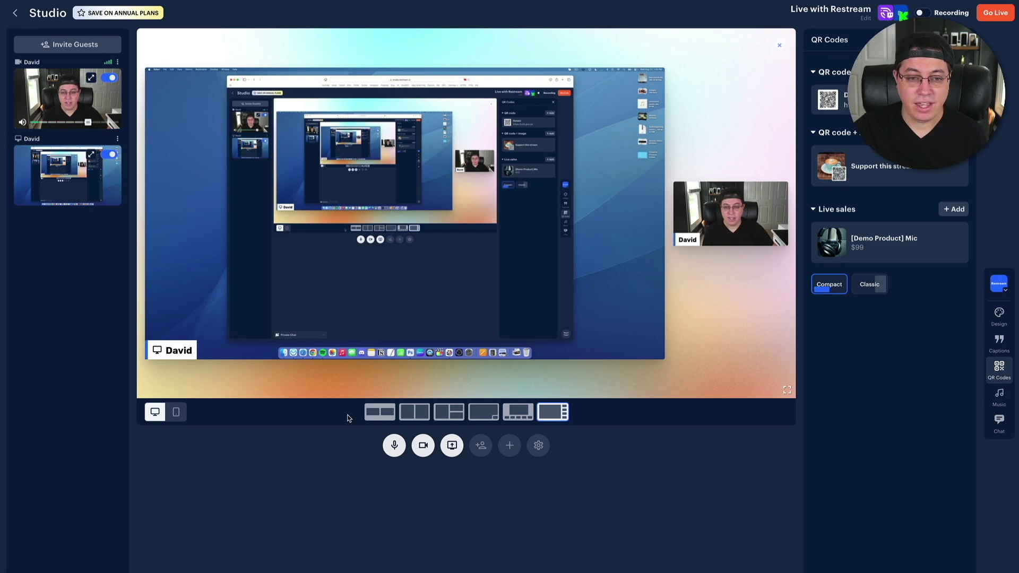
{"action": "left_click", "coordinate": [379, 412]}
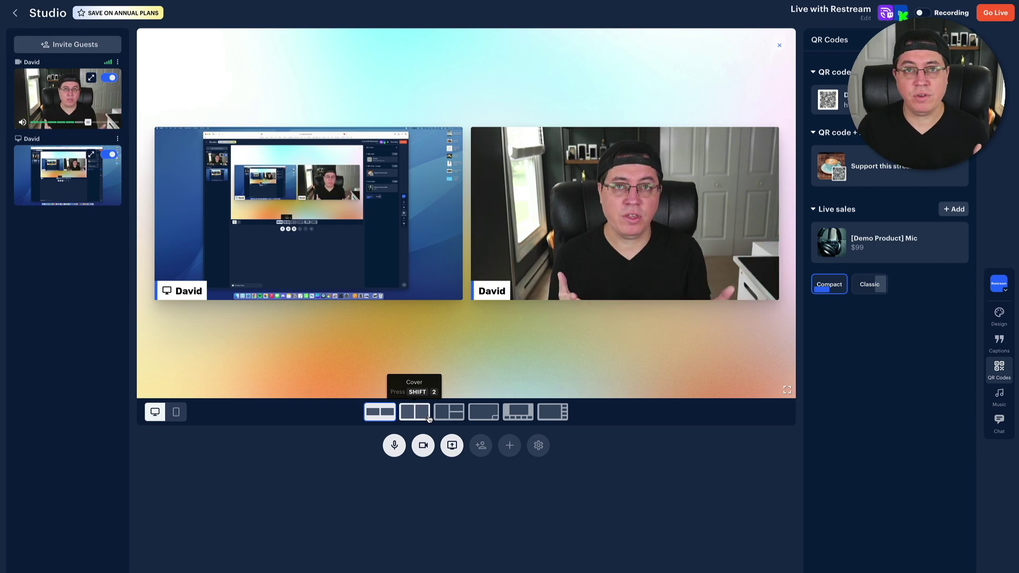
{"action": "left_click", "coordinate": [428, 419]}
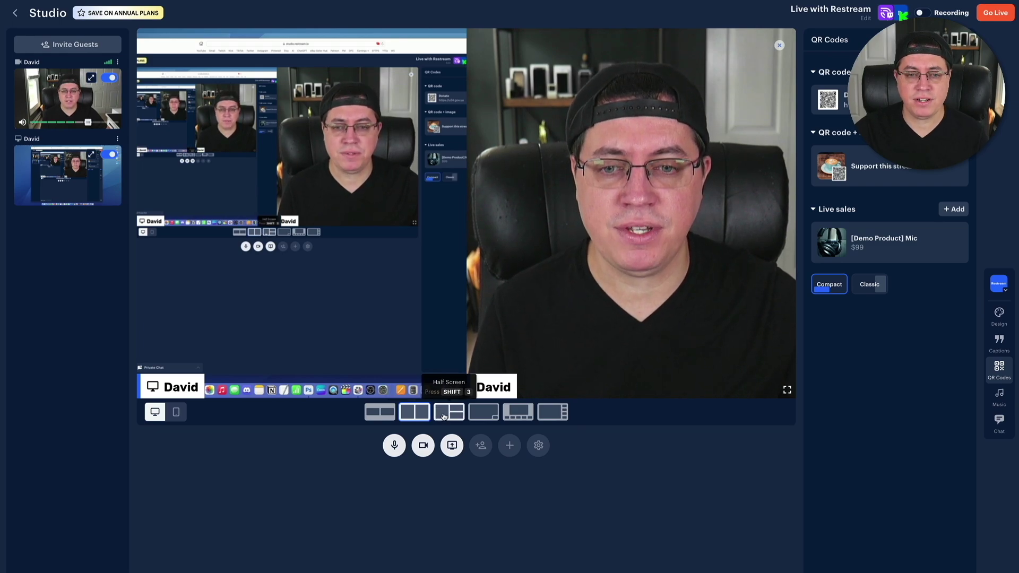
{"action": "left_click", "coordinate": [478, 414]}
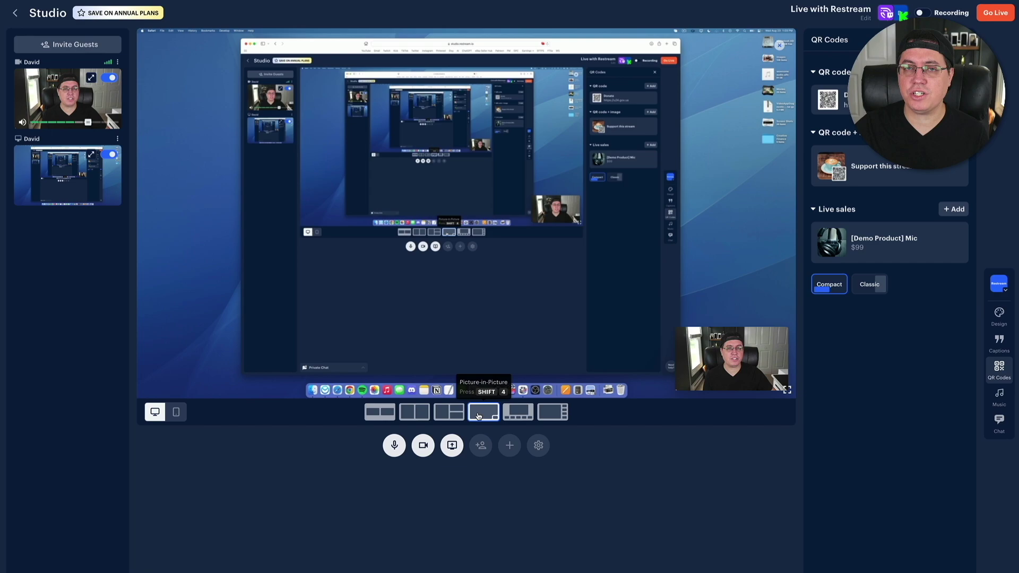
{"action": "left_click", "coordinate": [379, 413]}
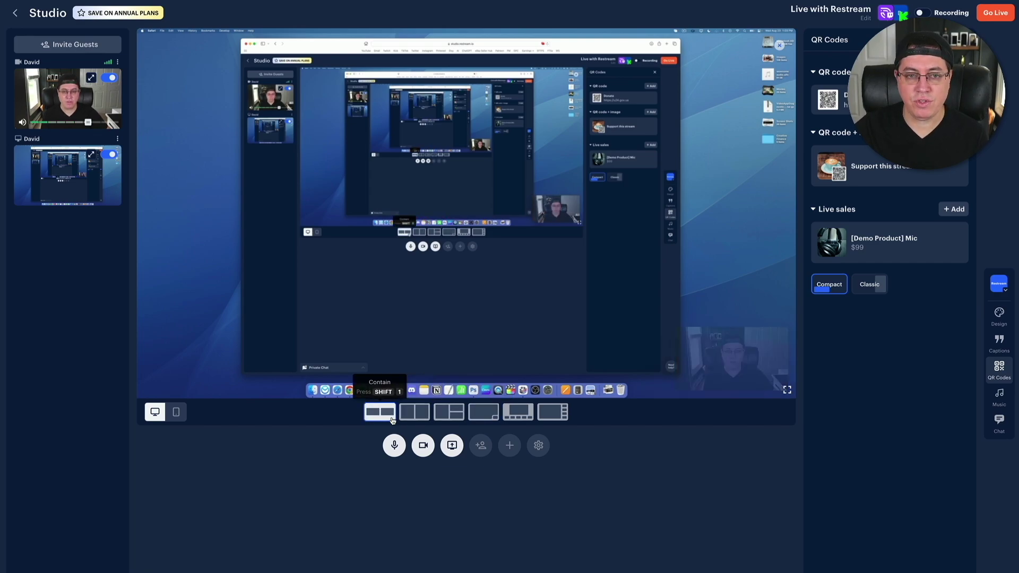
{"action": "left_click", "coordinate": [494, 422]}
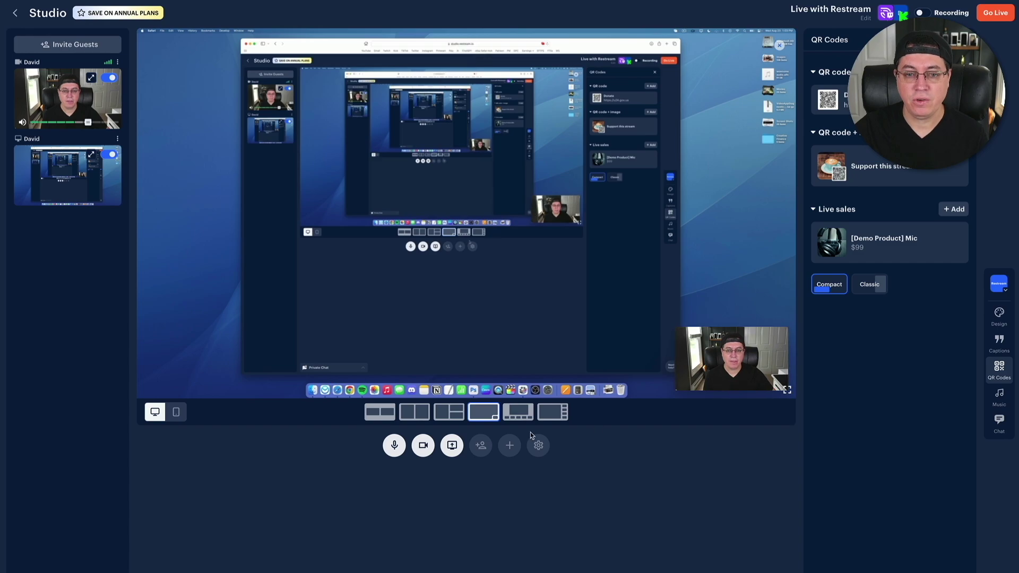
{"action": "left_click", "coordinate": [518, 413]}
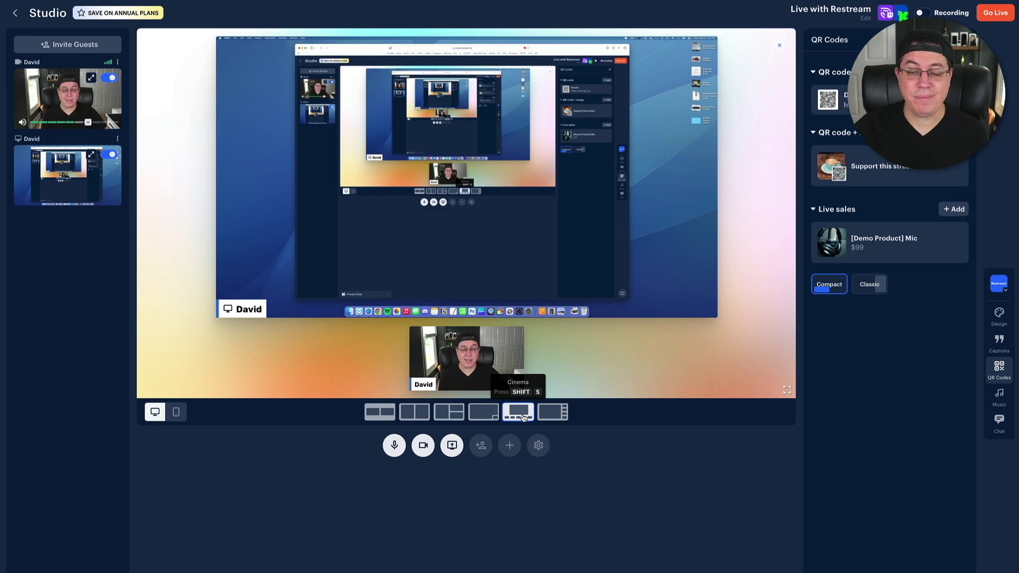
{"action": "left_click", "coordinate": [541, 419]}
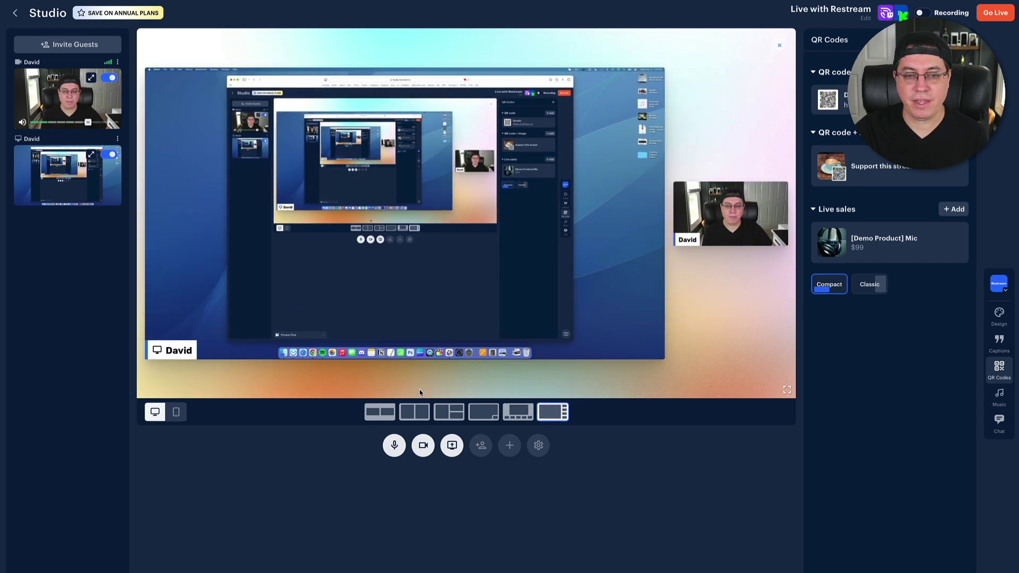
{"action": "left_click", "coordinate": [380, 409]}
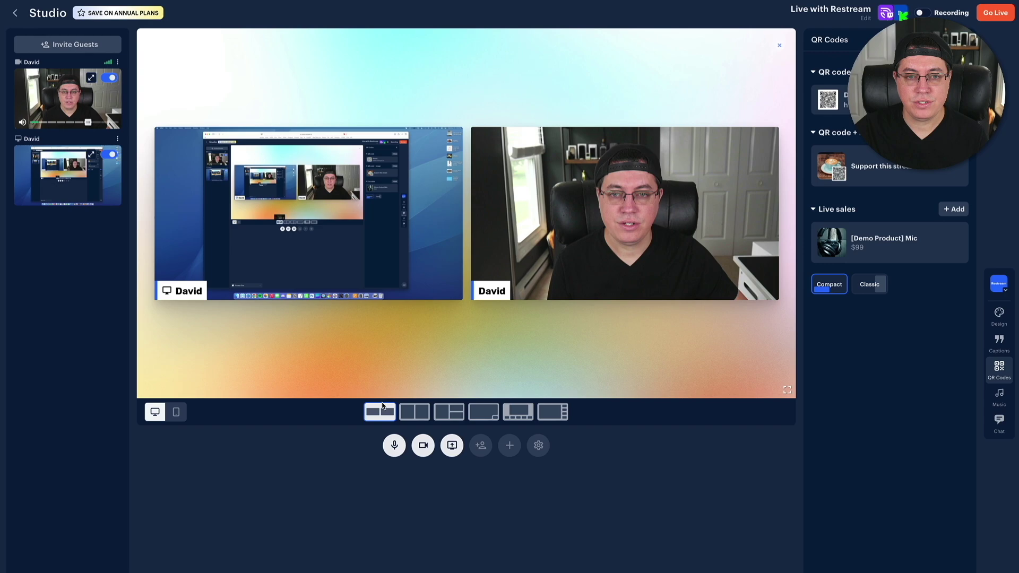
{"action": "left_click", "coordinate": [566, 417]}
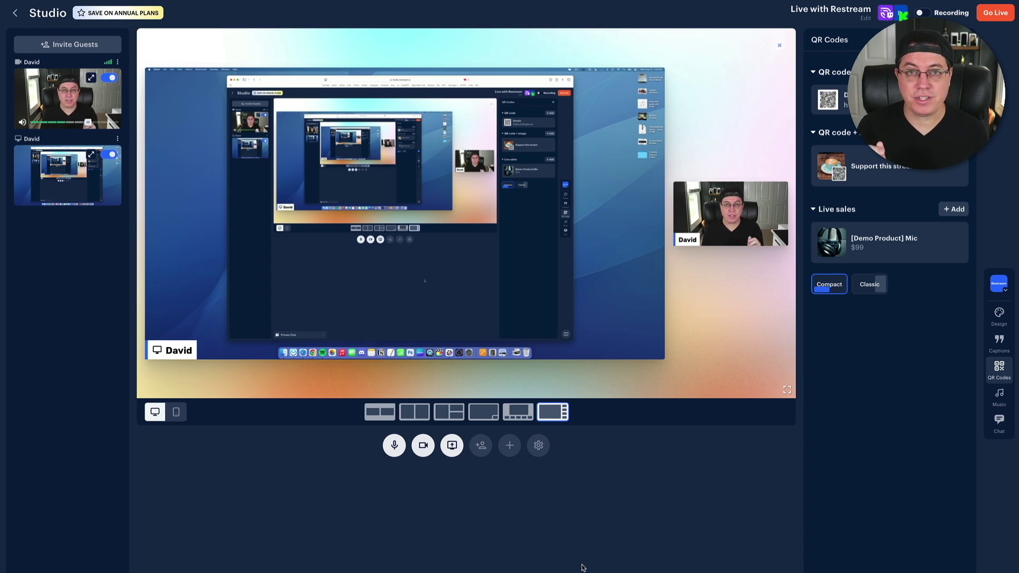
Add the iPhone (7) Camera as an extra camera at High Definition 720p.
{"action": "left_click", "coordinate": [509, 445]}
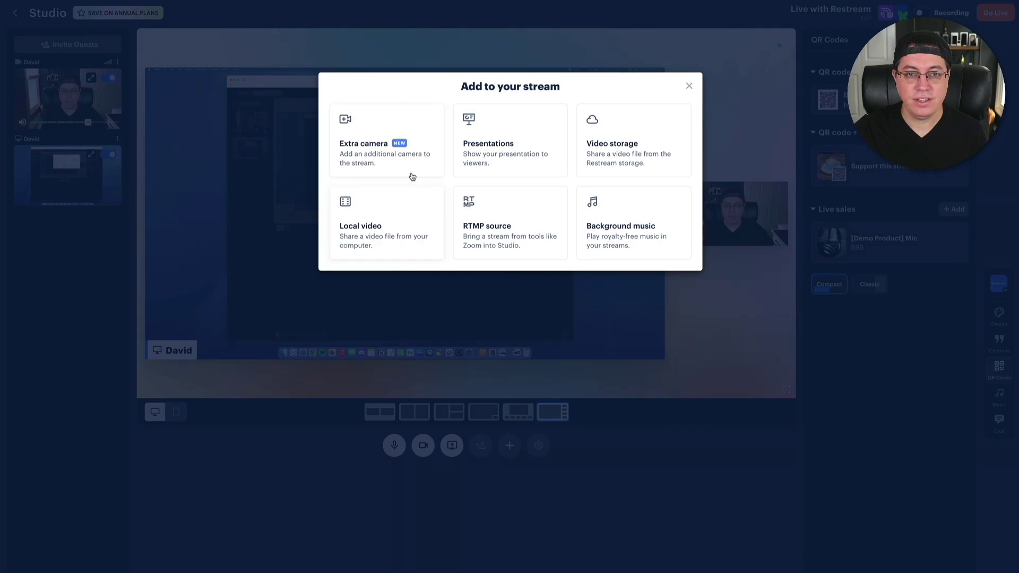
{"action": "left_click", "coordinate": [406, 157]}
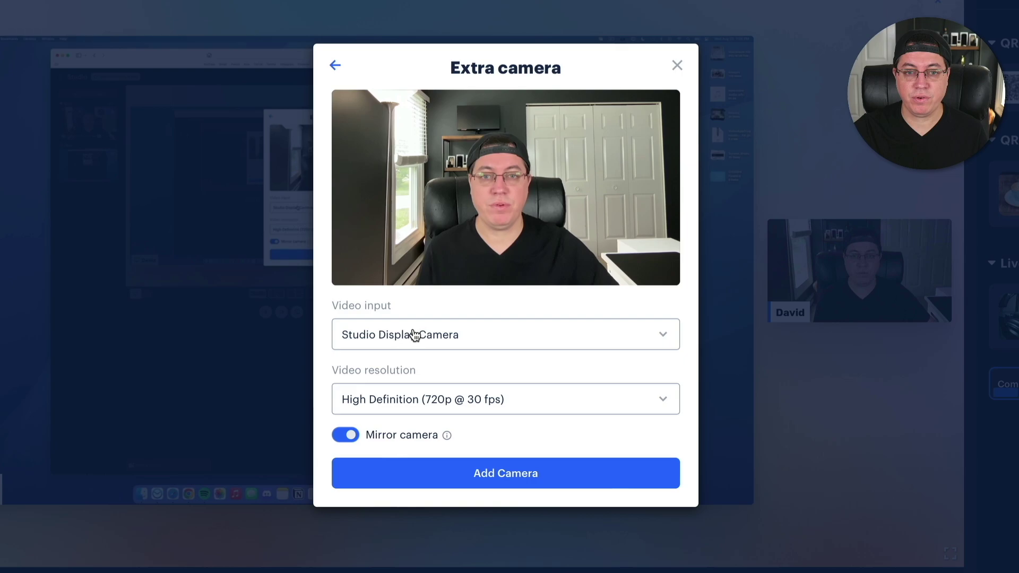
{"action": "left_click", "coordinate": [415, 336]}
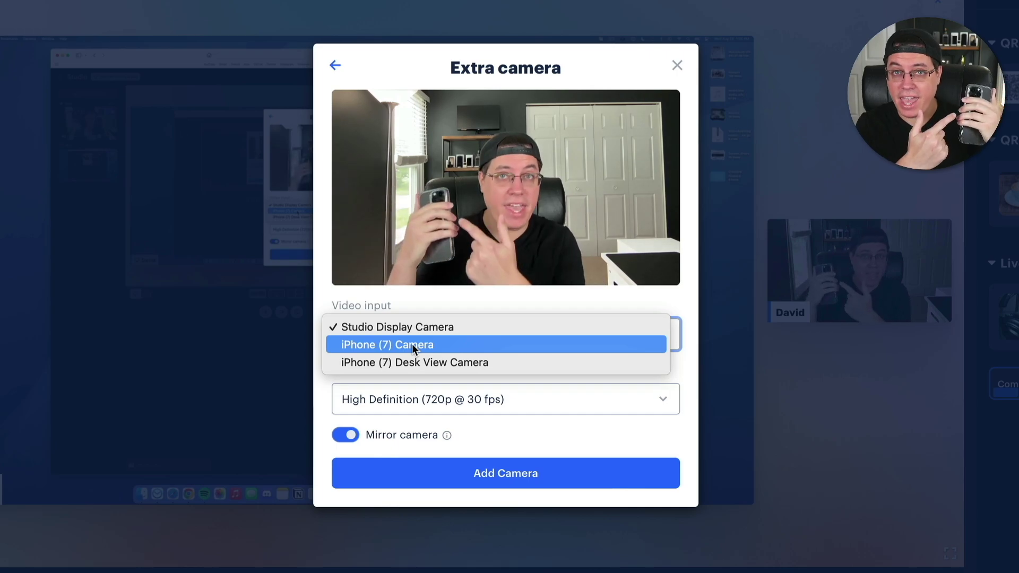
{"action": "left_click", "coordinate": [412, 345]}
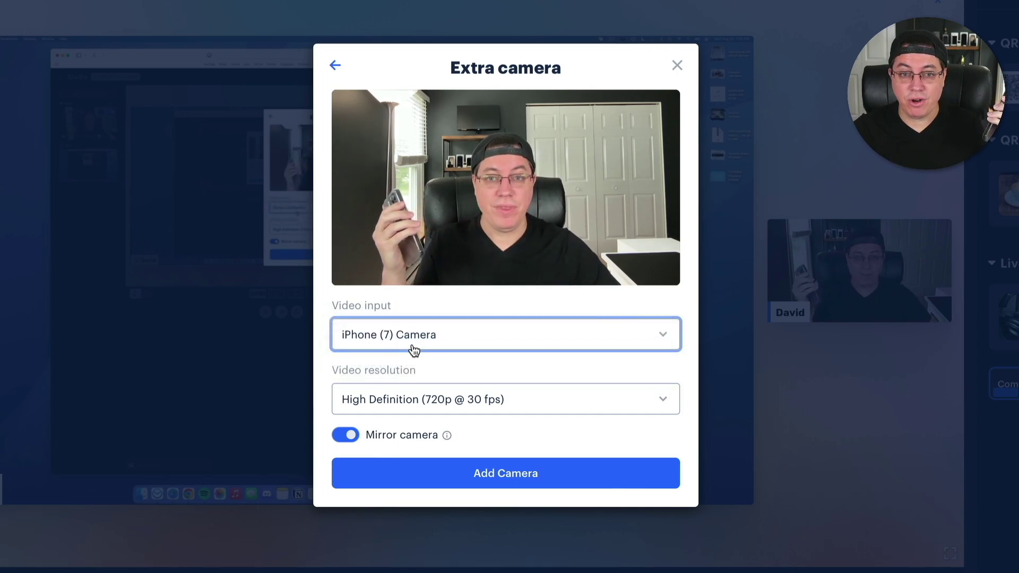
{"action": "left_click", "coordinate": [445, 398]}
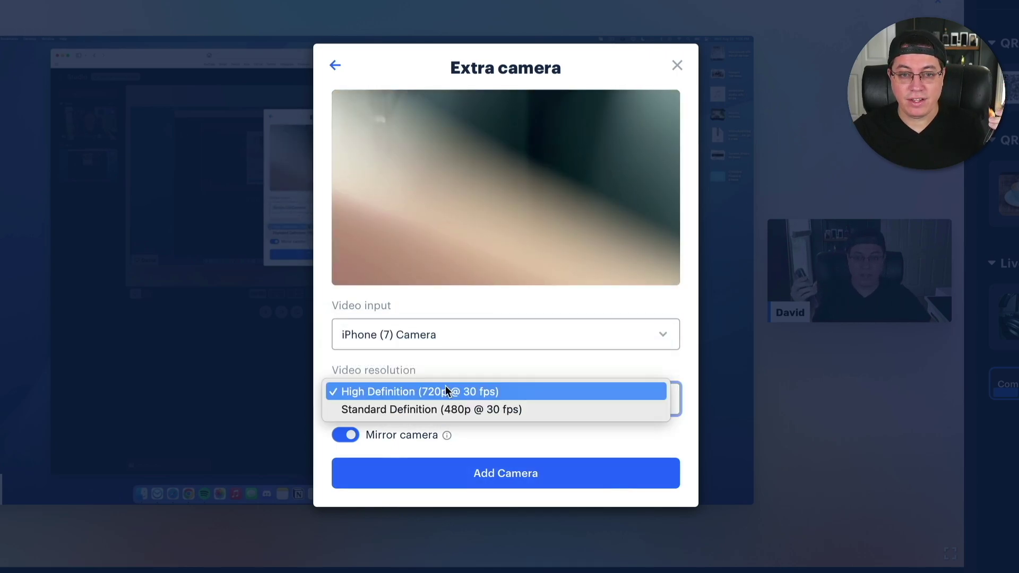
{"action": "left_click", "coordinate": [445, 391]}
{"action": "left_click", "coordinate": [459, 471]}
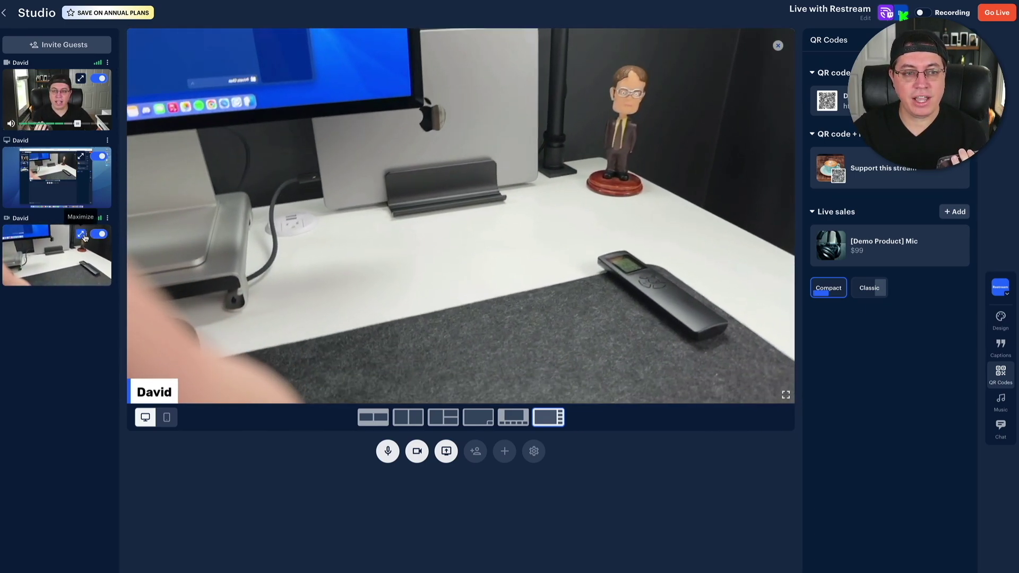
Take the desk camera and screen share off stage, then open Connect to OBS RTMP settings.
{"action": "left_click", "coordinate": [95, 235]}
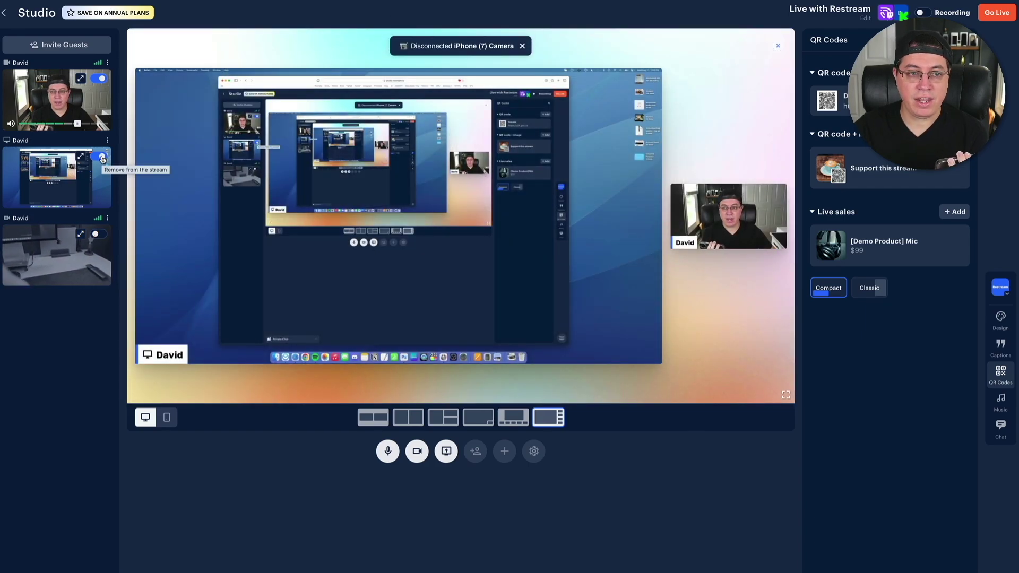
{"action": "left_click", "coordinate": [101, 157]}
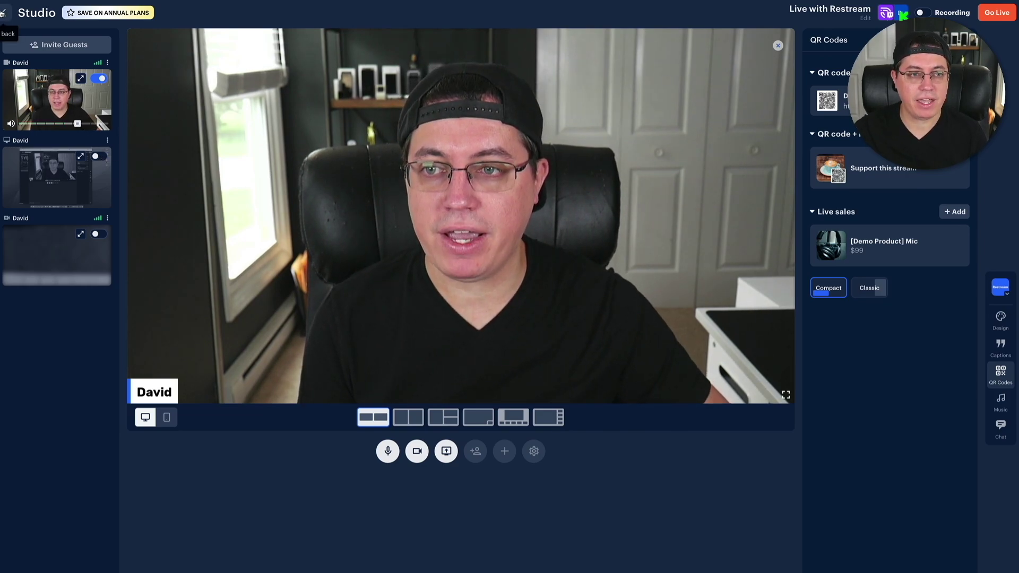
{"action": "left_click", "coordinate": [5, 13]}
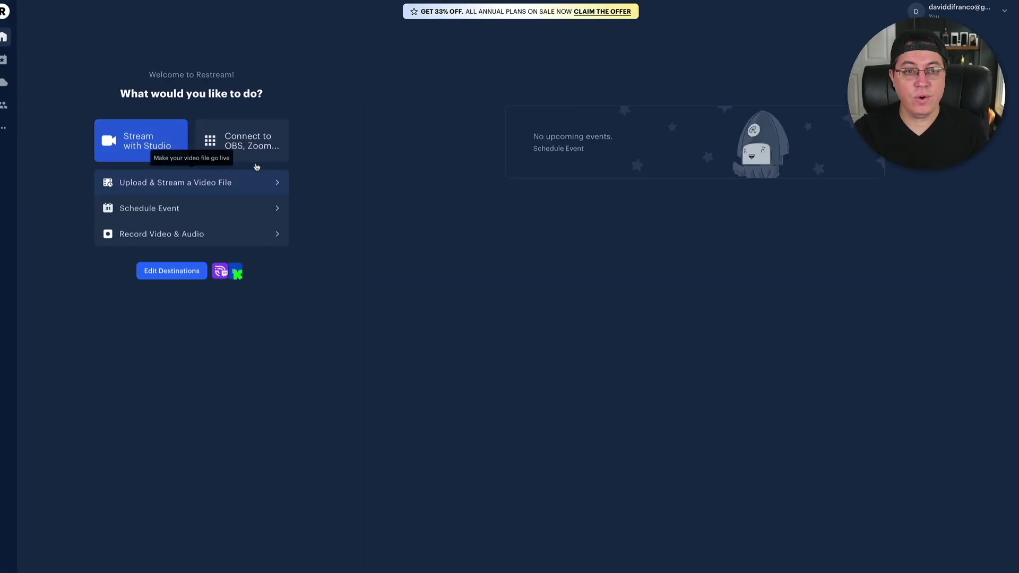
{"action": "left_click", "coordinate": [250, 143]}
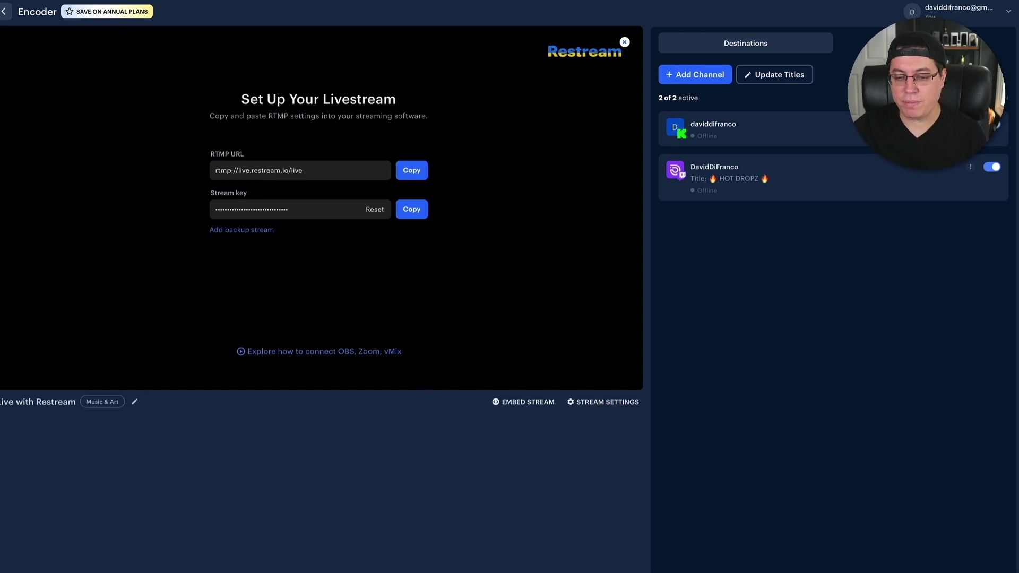
{"action": "key", "text": "super+Tab"}
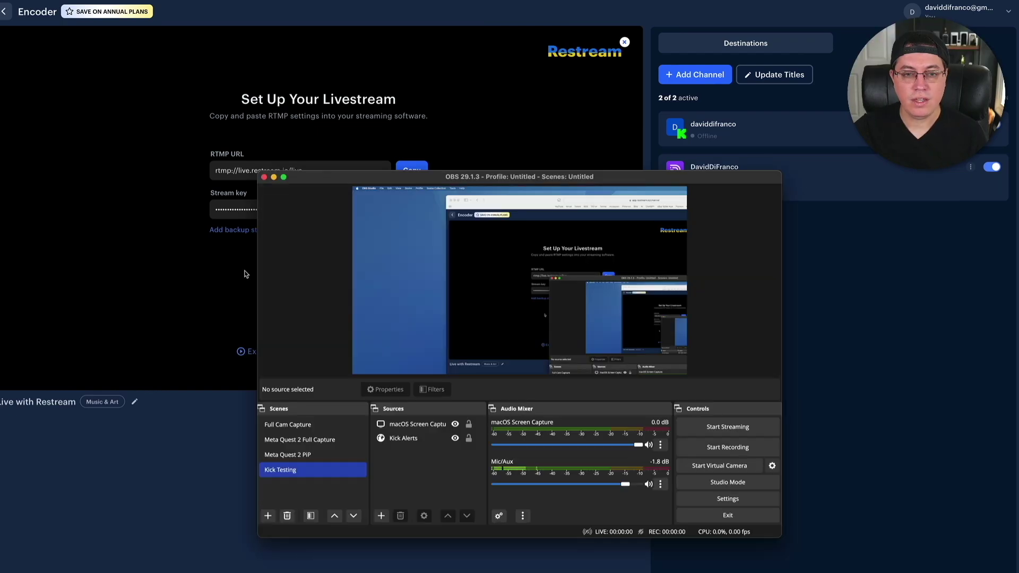
{"action": "left_click_drag", "start_coordinate": [387, 175], "coordinate": [3, 346]}
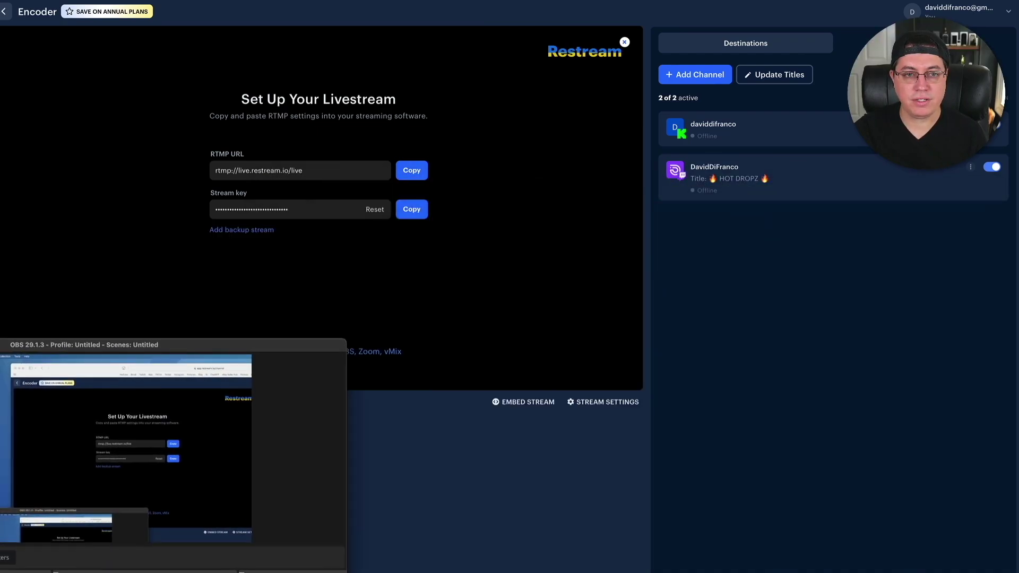
{"action": "left_click", "coordinate": [78, 268]}
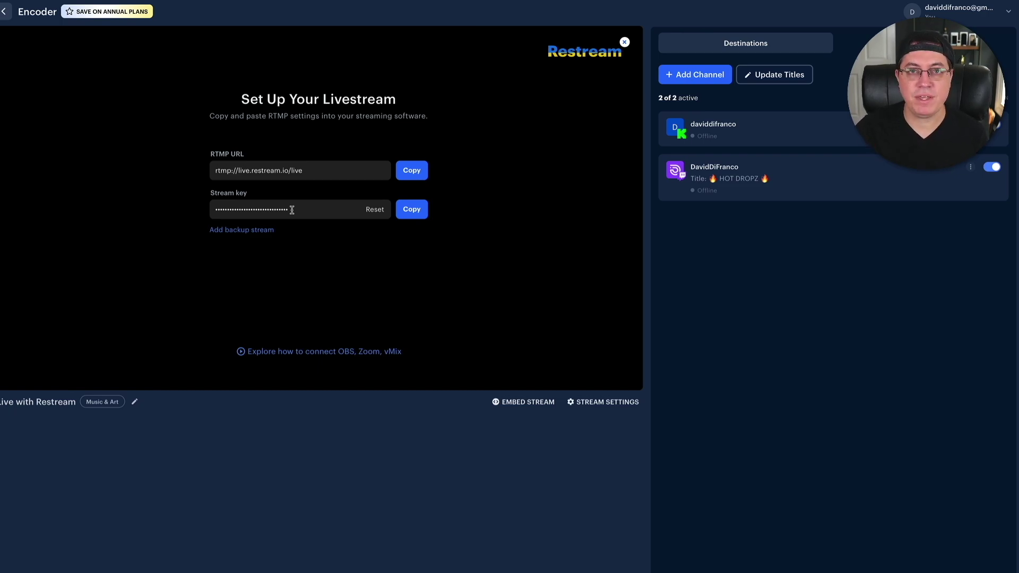
In OBS Settings > Stream, switch the streaming service to Custom.
{"action": "left_click", "coordinate": [402, 209]}
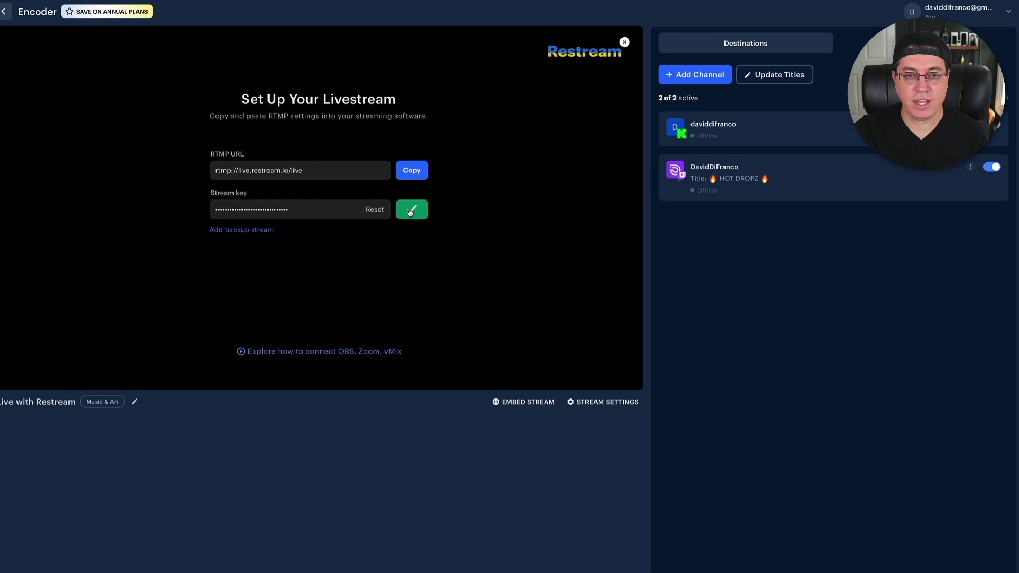
{"action": "left_click", "coordinate": [10, 371]}
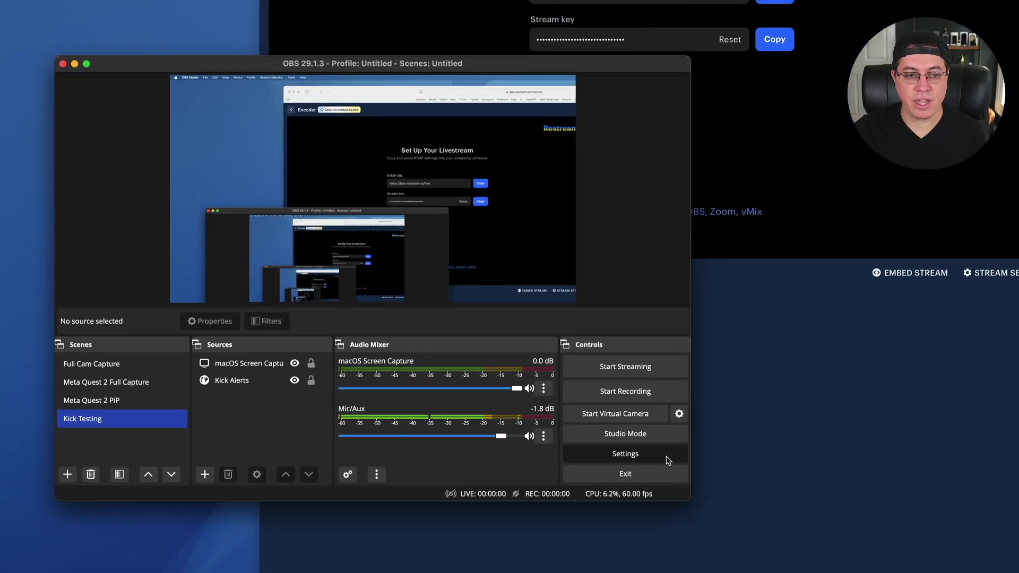
{"action": "left_click", "coordinate": [327, 552]}
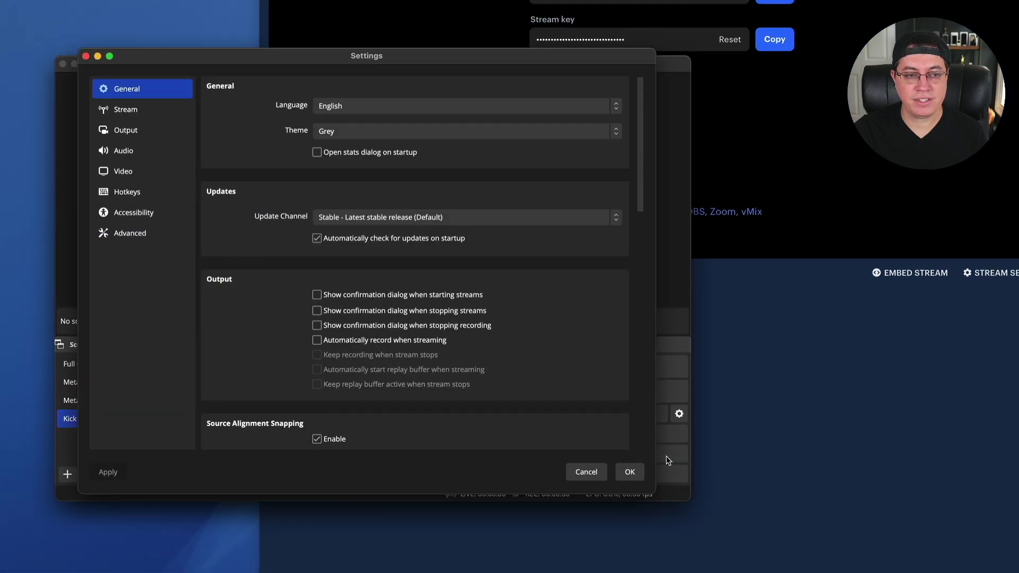
{"action": "left_click", "coordinate": [111, 117]}
{"action": "left_click", "coordinate": [408, 88]}
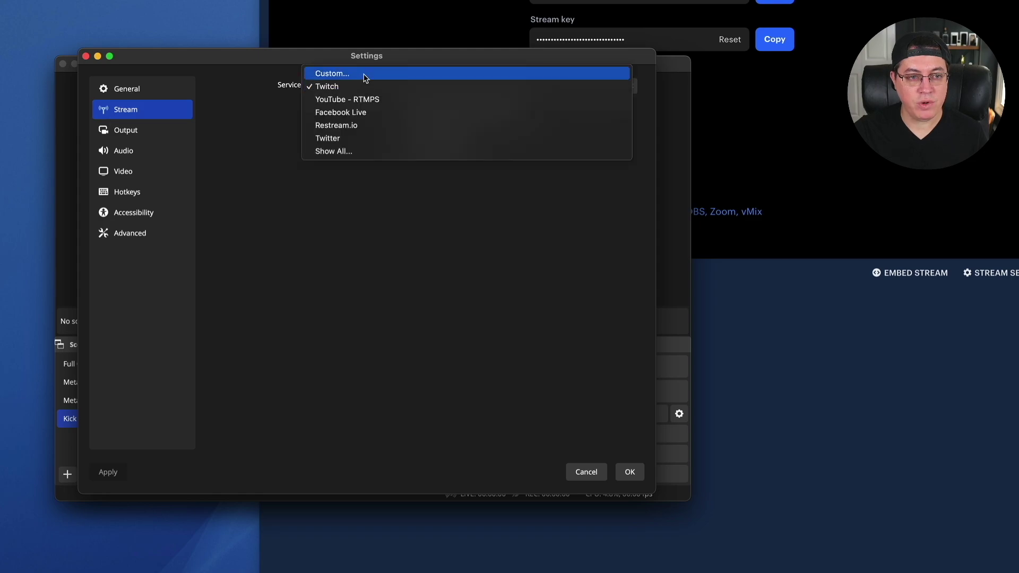
{"action": "left_click", "coordinate": [366, 76]}
Paste server rtmp://live.restream.io/live and the Restream stream key into OBS.
{"action": "left_click", "coordinate": [344, 111]}
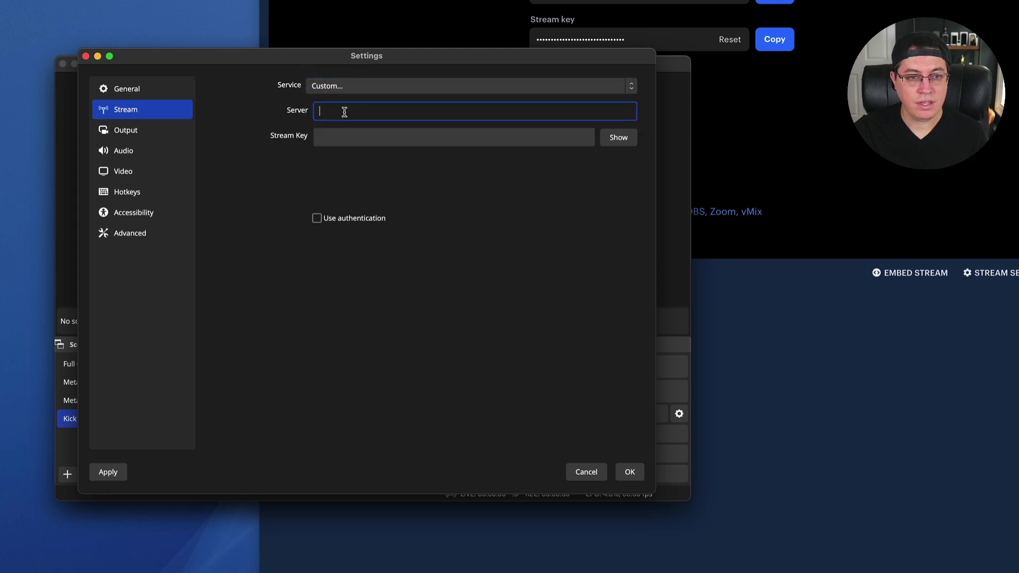
{"action": "left_click", "coordinate": [747, 58]}
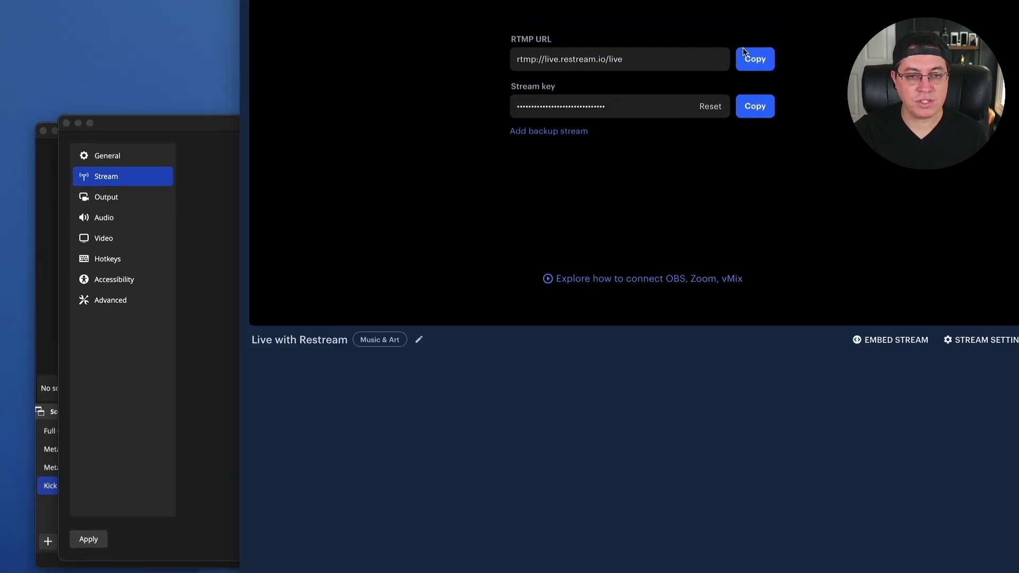
{"action": "left_click", "coordinate": [747, 59]}
{"action": "key", "text": "super+Tab"}
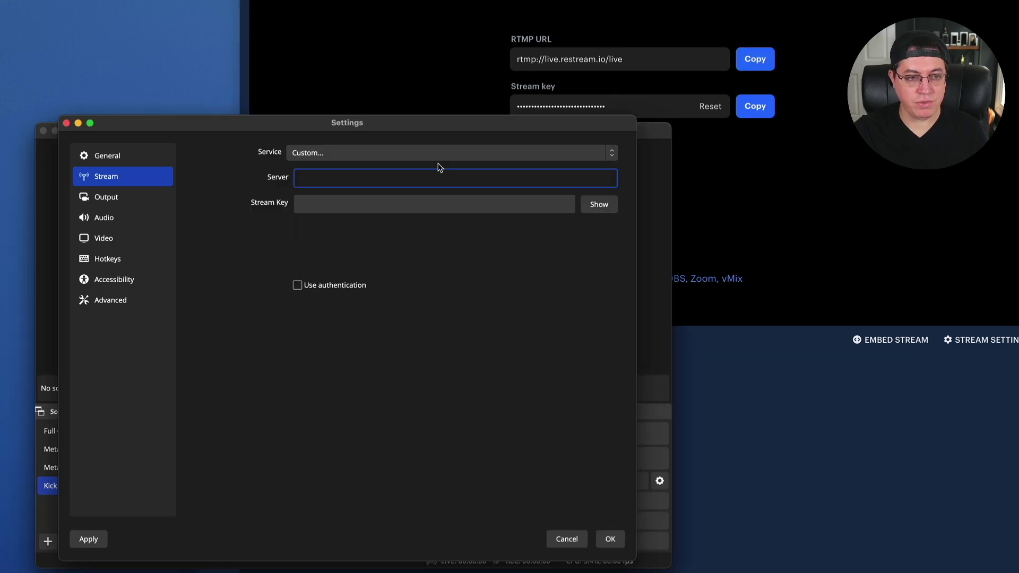
{"action": "key", "text": "super+v"}
{"action": "left_click", "coordinate": [417, 201]}
{"action": "key", "text": "super+Tab"}
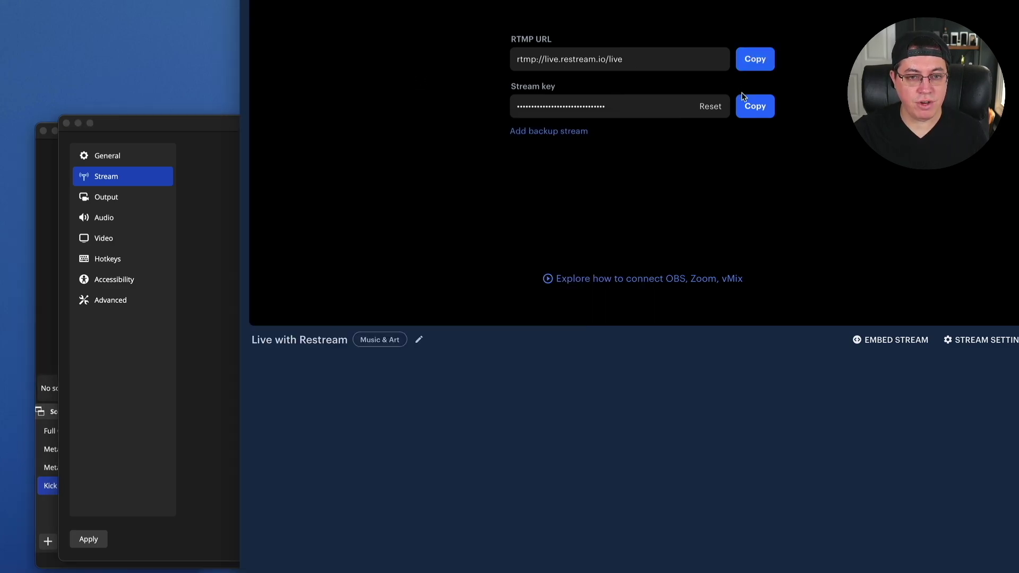
{"action": "left_click", "coordinate": [749, 106]}
{"action": "key", "text": "super+Tab"}
{"action": "key", "text": "super+v"}
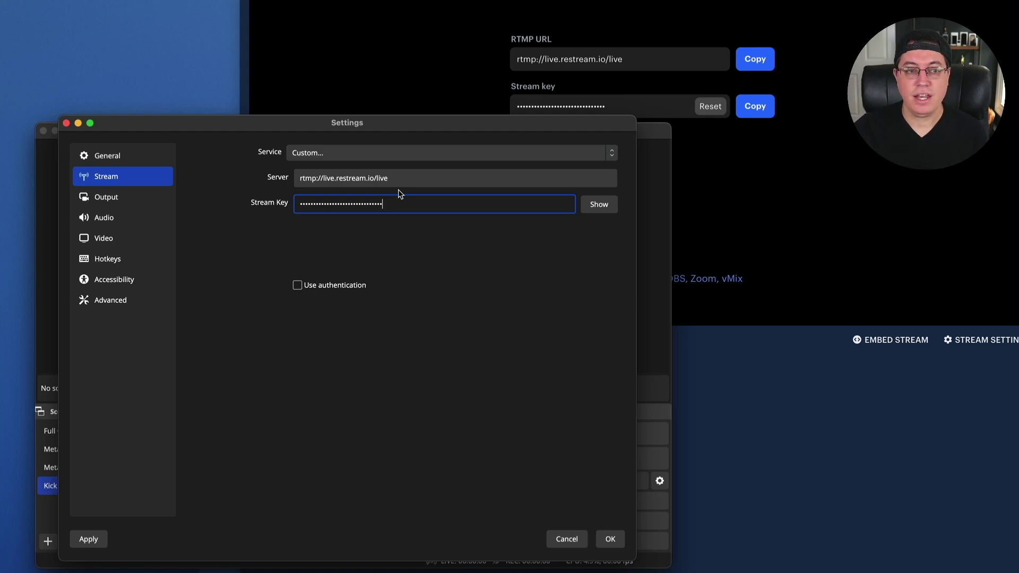
Set the service to Restream.io and connect it with the account's e-mail and password.
{"action": "left_click", "coordinate": [397, 154]}
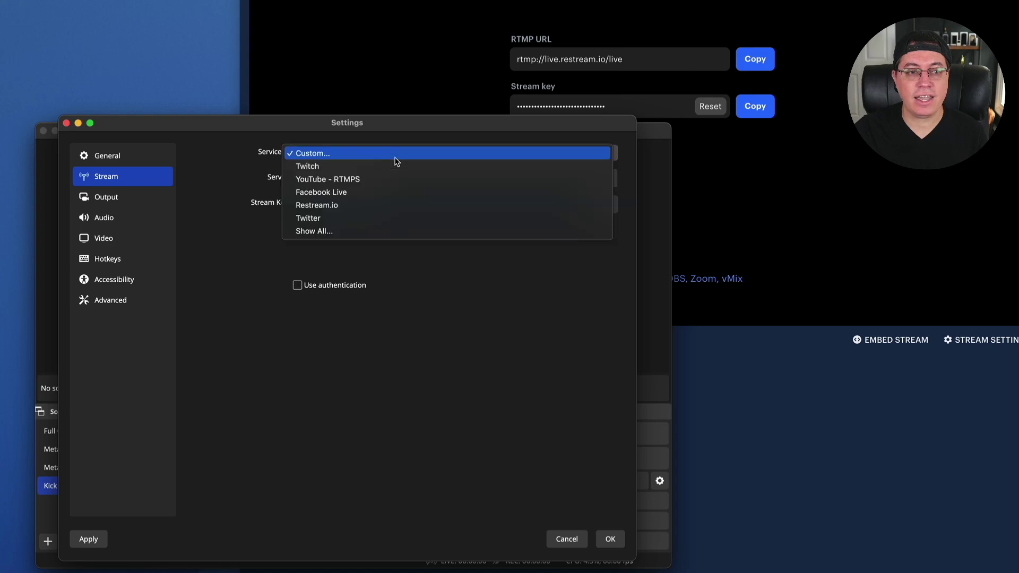
{"action": "left_click", "coordinate": [346, 206]}
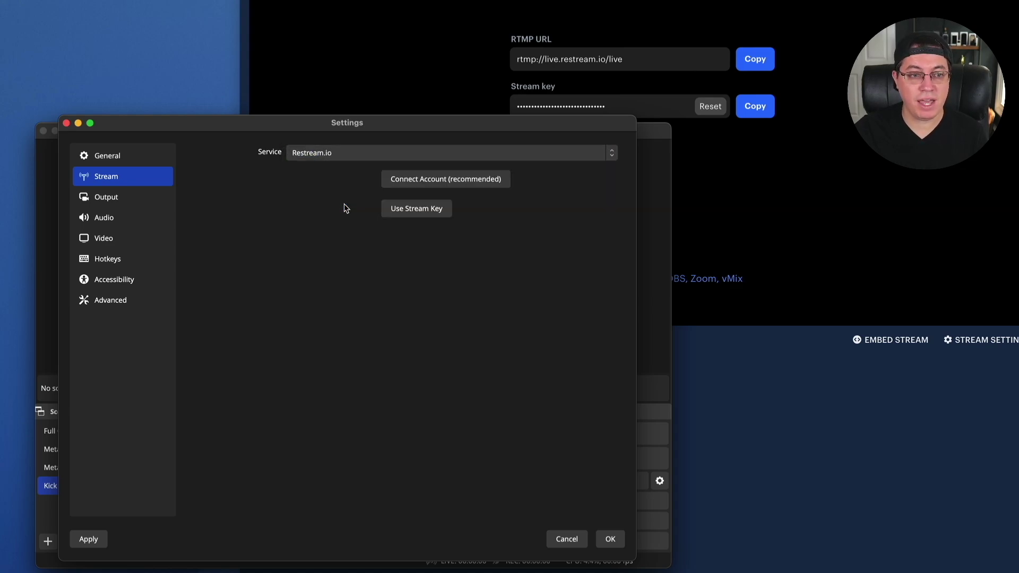
{"action": "left_click", "coordinate": [412, 186]}
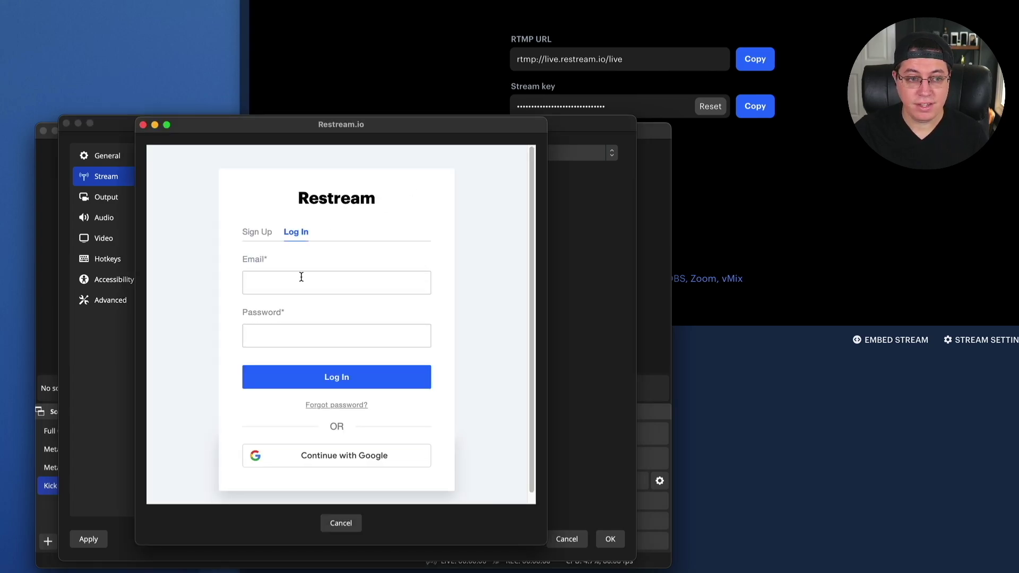
{"action": "left_click", "coordinate": [301, 277]}
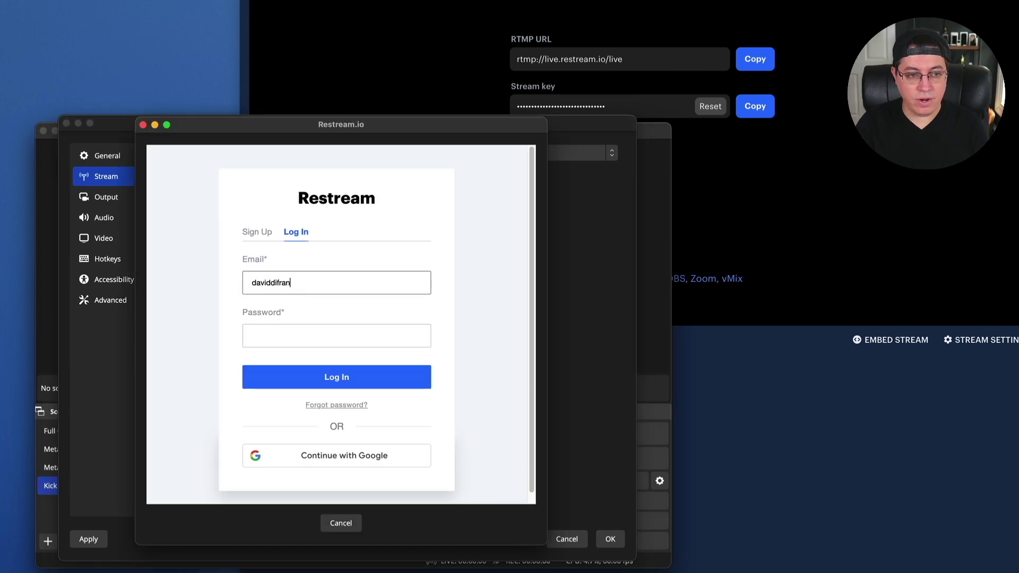
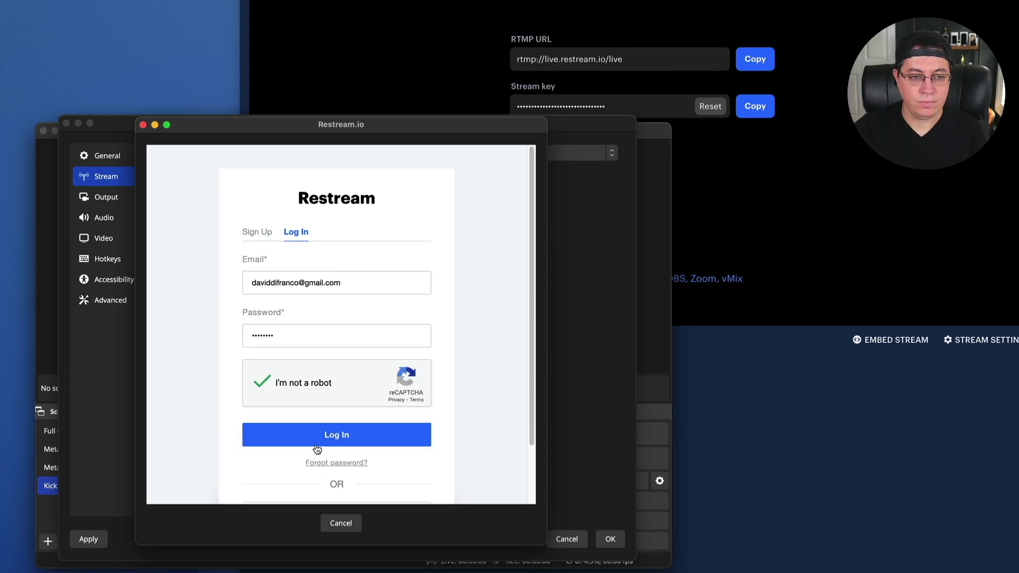
{"action": "left_click", "coordinate": [319, 442]}
{"action": "left_click", "coordinate": [294, 374]}
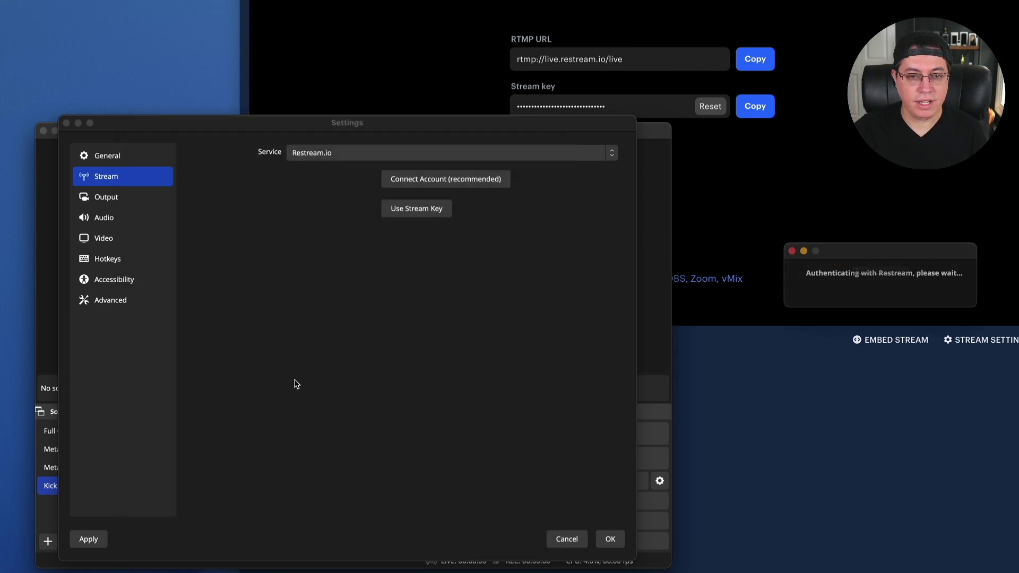
Save the stream settings, then reposition and enlarge the OBS window.
{"action": "left_click", "coordinate": [608, 539]}
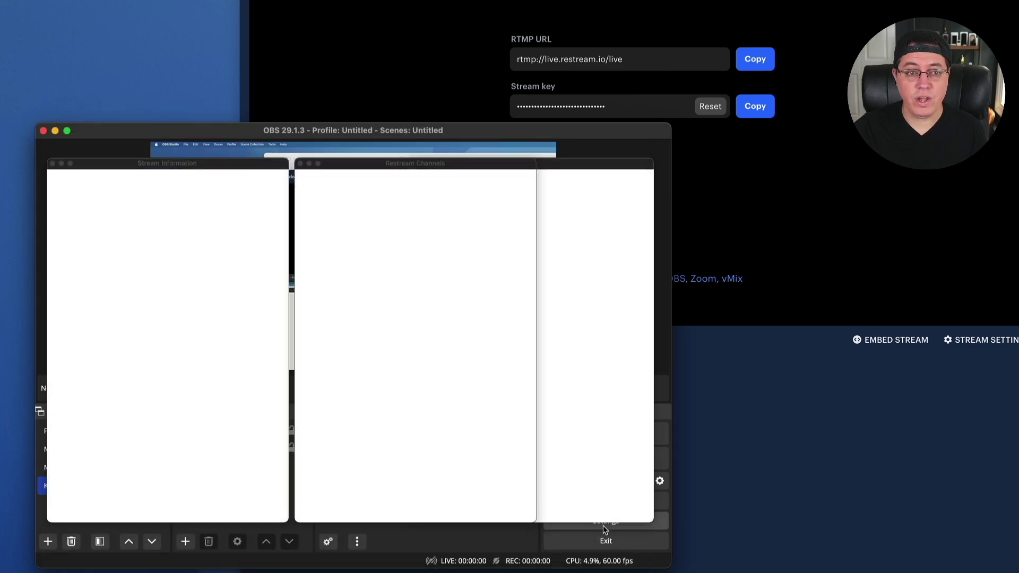
{"action": "left_click_drag", "start_coordinate": [424, 128], "coordinate": [1018, 21]}
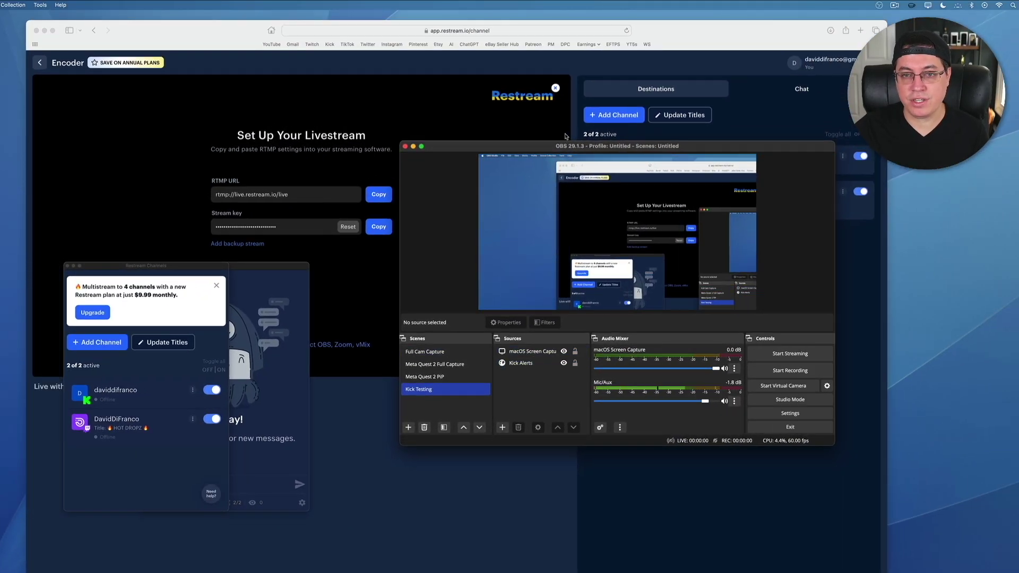
{"action": "left_click_drag", "start_coordinate": [568, 146], "coordinate": [235, 83]}
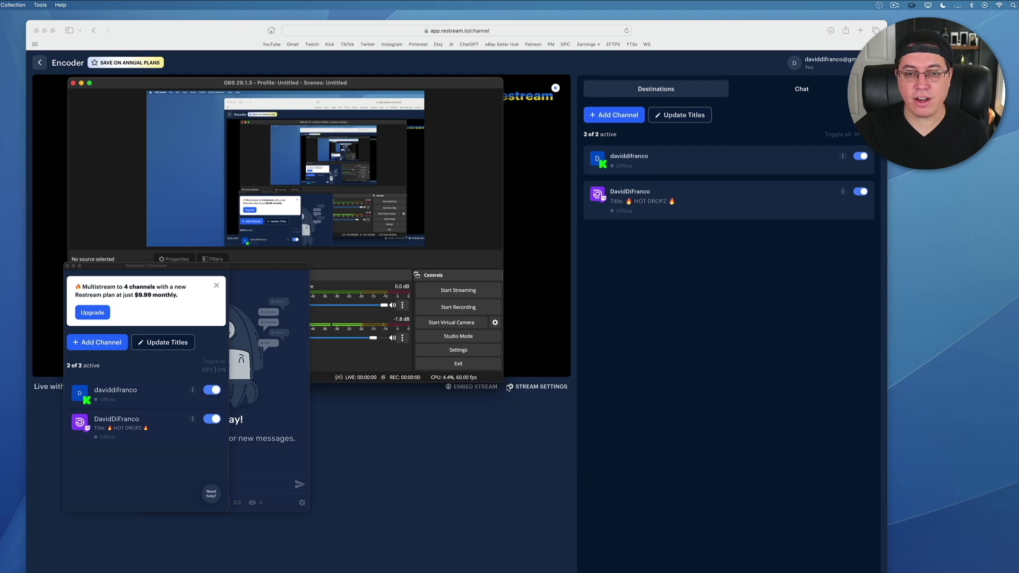
{"action": "left_click_drag", "start_coordinate": [508, 389], "coordinate": [776, 572]}
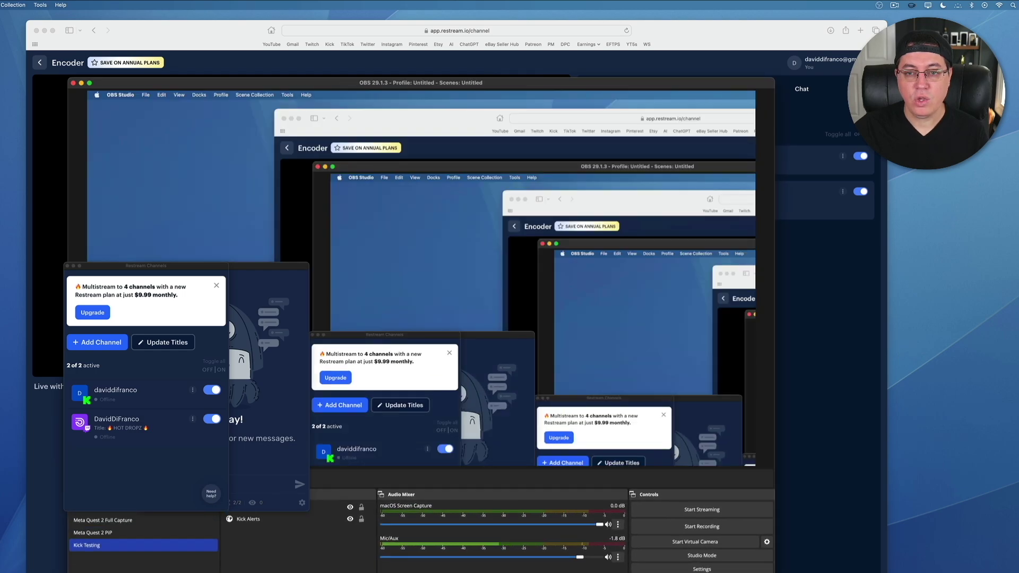
Close the Restream Channels and chat panels and resize macOS Screen Capture to fill the canvas.
{"action": "left_click", "coordinate": [68, 266]}
{"action": "left_click", "coordinate": [89, 127]}
{"action": "mouse_move", "coordinate": [89, 94]}
{"action": "left_mouse_down"}
{"action": "mouse_move", "coordinate": [425, 287]}
{"action": "mouse_move", "coordinate": [306, 170]}
{"action": "mouse_move", "coordinate": [113, 91]}
{"action": "mouse_move", "coordinate": [97, 93]}
{"action": "left_mouse_up"}
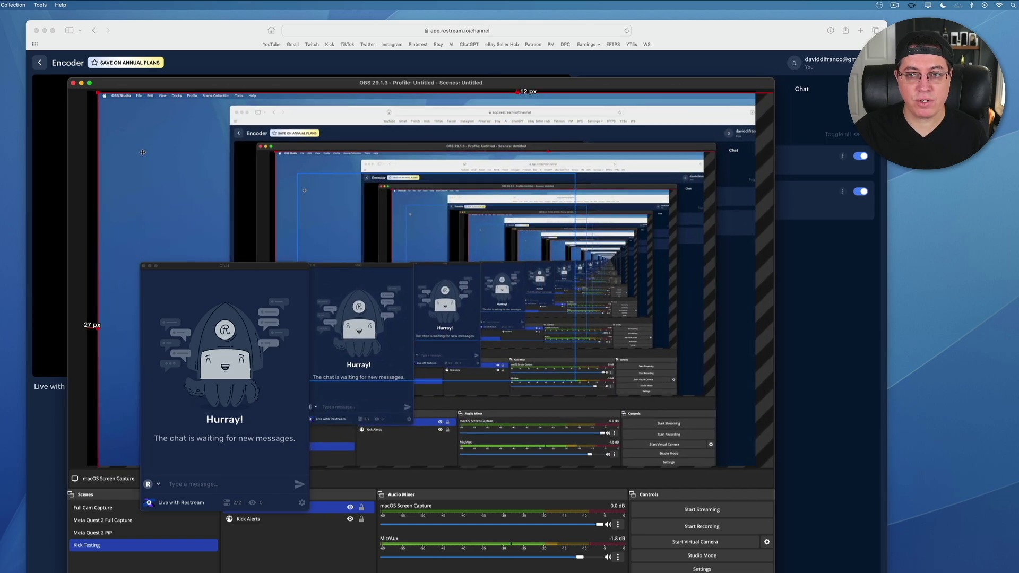
{"action": "mouse_move", "coordinate": [142, 152]}
{"action": "left_mouse_down"}
{"action": "mouse_move", "coordinate": [229, 144]}
{"action": "mouse_move", "coordinate": [215, 115]}
{"action": "mouse_move", "coordinate": [467, 294]}
{"action": "mouse_move", "coordinate": [122, 132]}
{"action": "mouse_move", "coordinate": [126, 149]}
{"action": "left_mouse_up"}
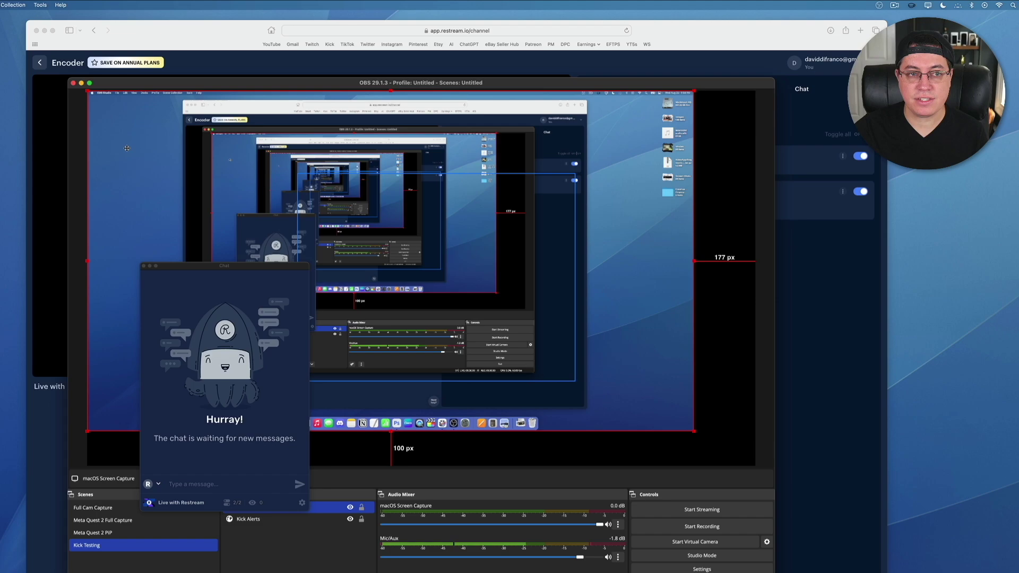
{"action": "left_click_drag", "start_coordinate": [694, 431], "coordinate": [756, 466]}
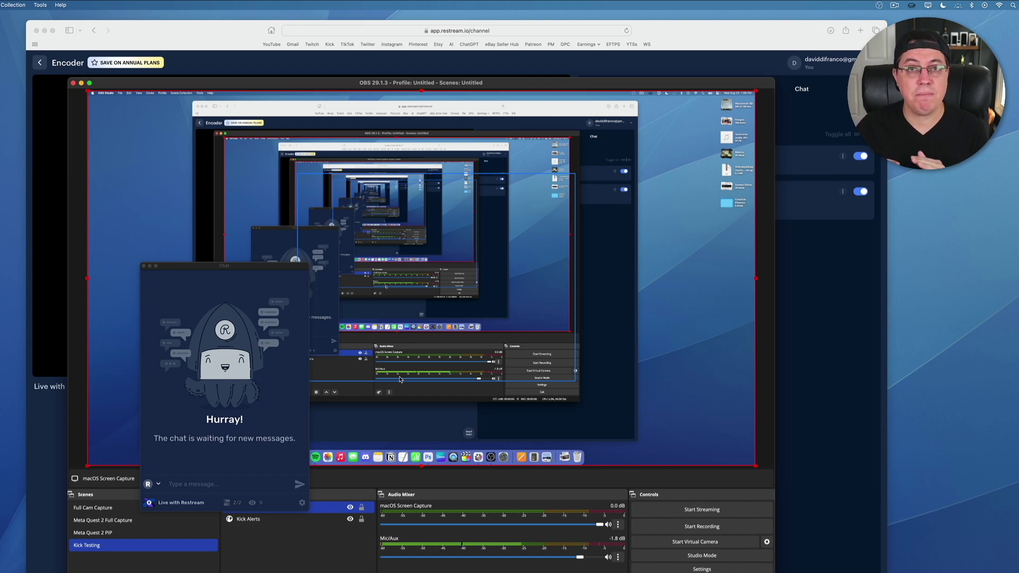
{"action": "left_click", "coordinate": [143, 266]}
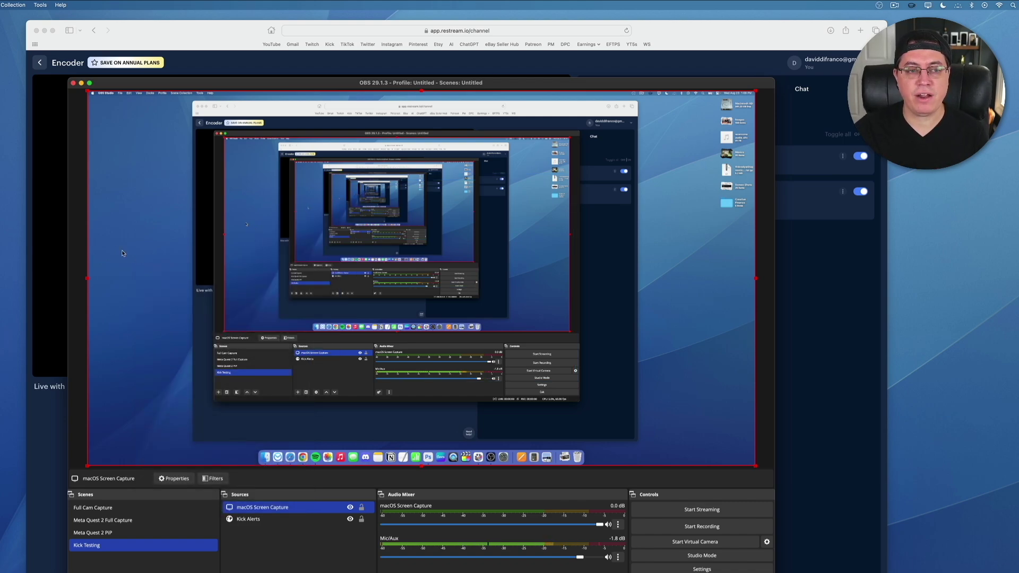
{"action": "left_click", "coordinate": [76, 231]}
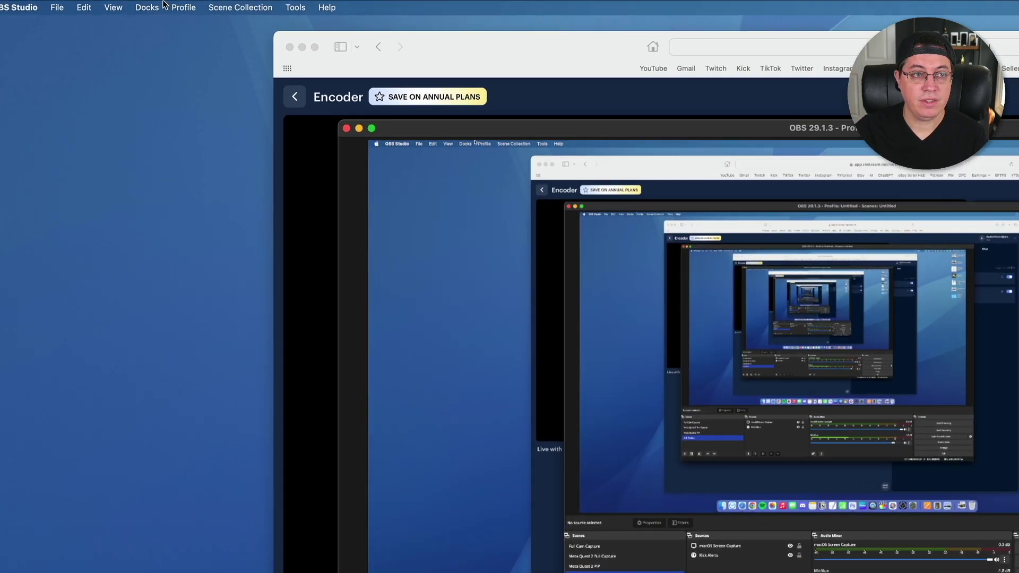
Add the Restream Chat dock from the Docks menu and dock it on OBS's right side.
{"action": "left_click", "coordinate": [169, 7]}
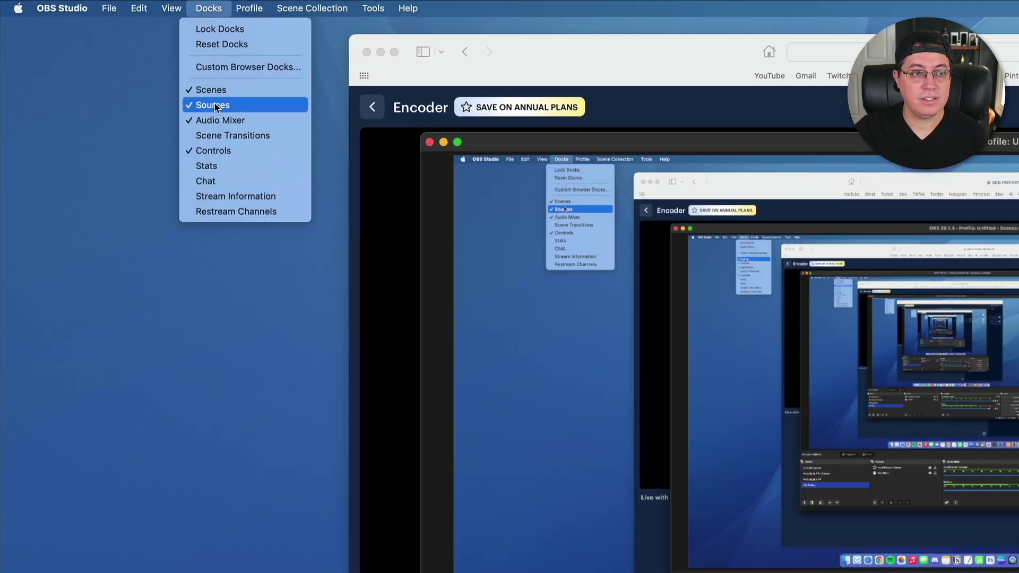
{"action": "left_click", "coordinate": [209, 181]}
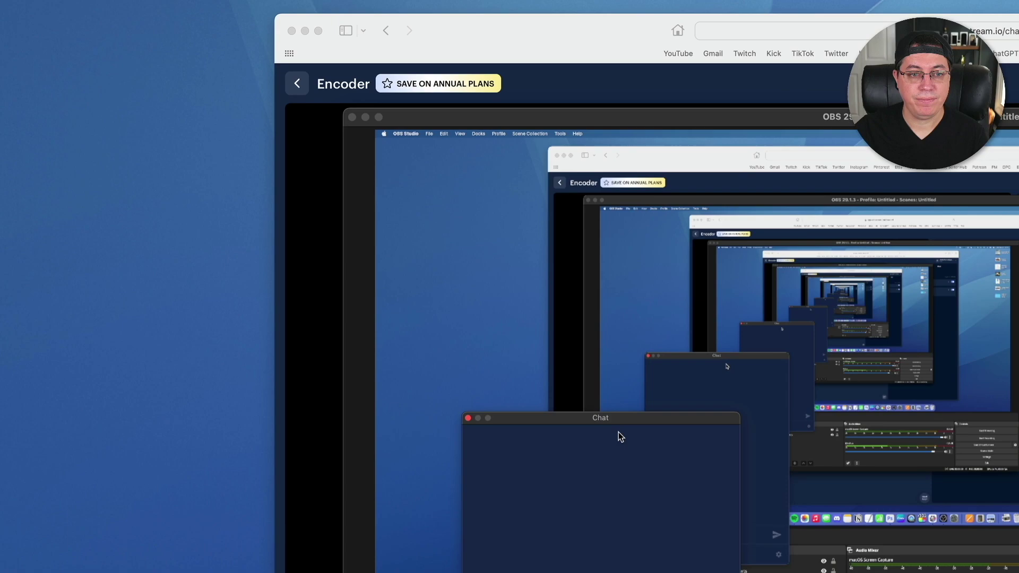
{"action": "left_click_drag", "start_coordinate": [619, 432], "coordinate": [971, 197]}
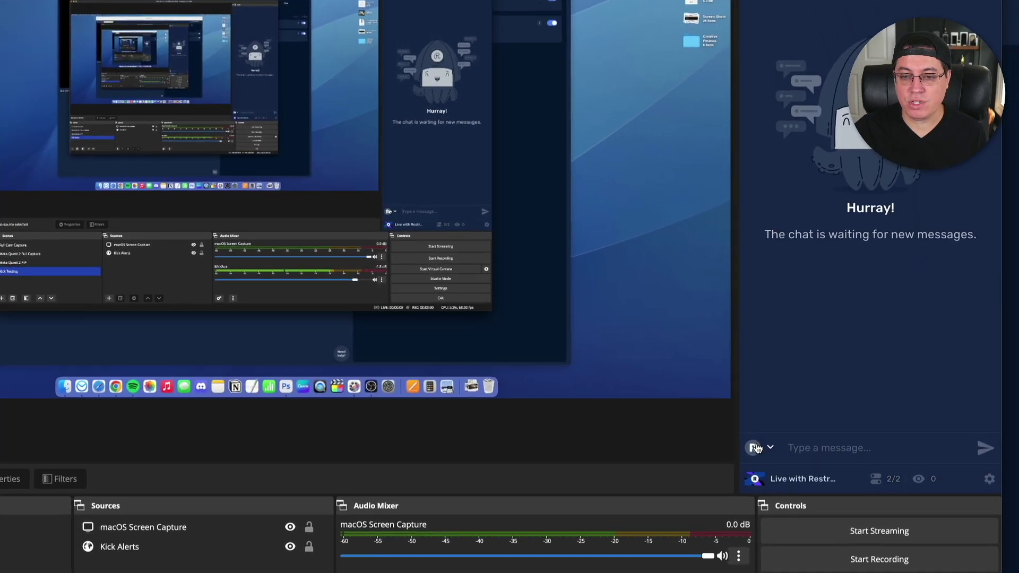
Switch the chat dock's sending account to Twitch, confirming Kick remains read-only.
{"action": "left_click", "coordinate": [812, 533]}
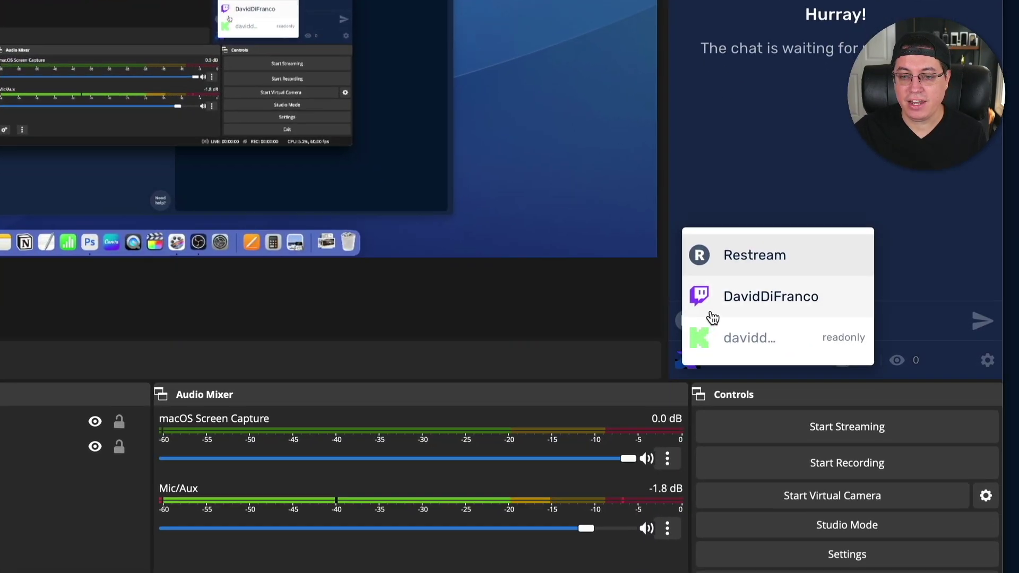
{"action": "left_click", "coordinate": [712, 313]}
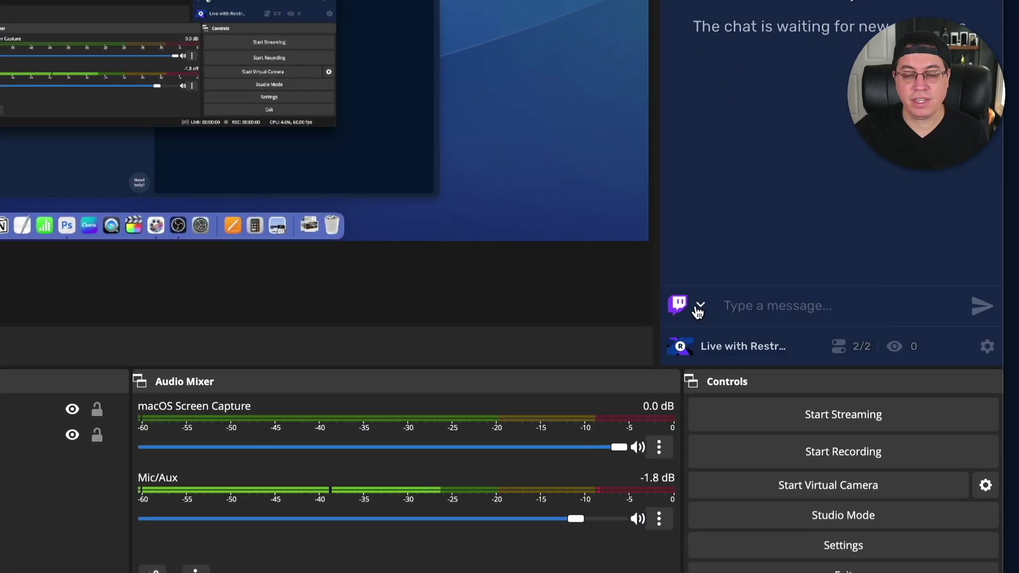
{"action": "left_click", "coordinate": [698, 310]}
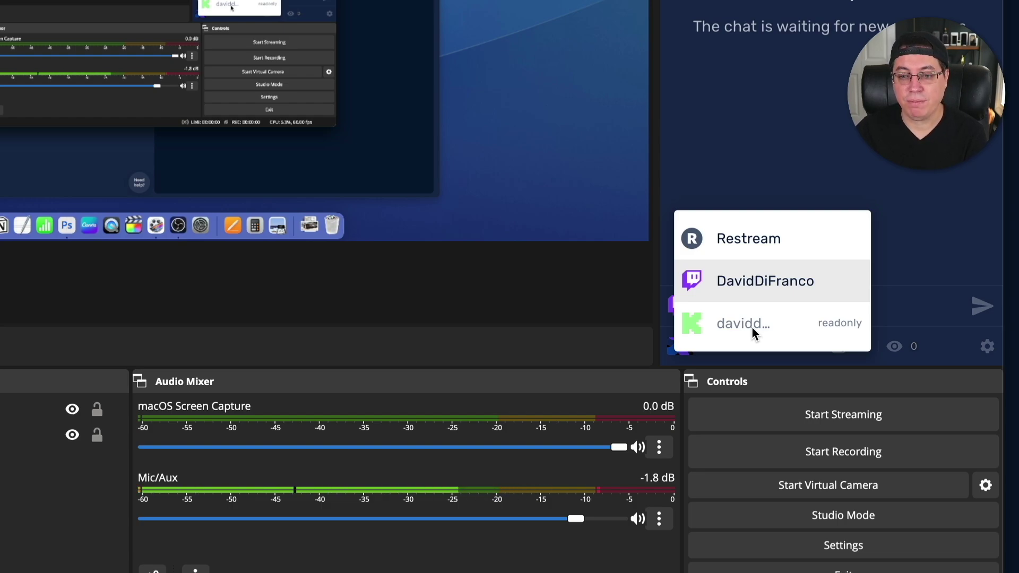
{"action": "left_click", "coordinate": [817, 122]}
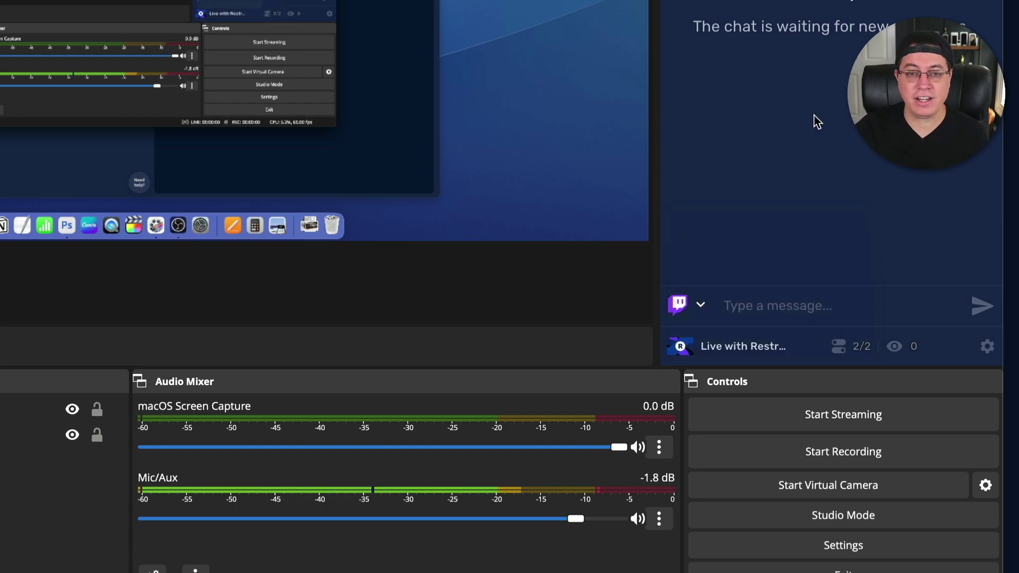